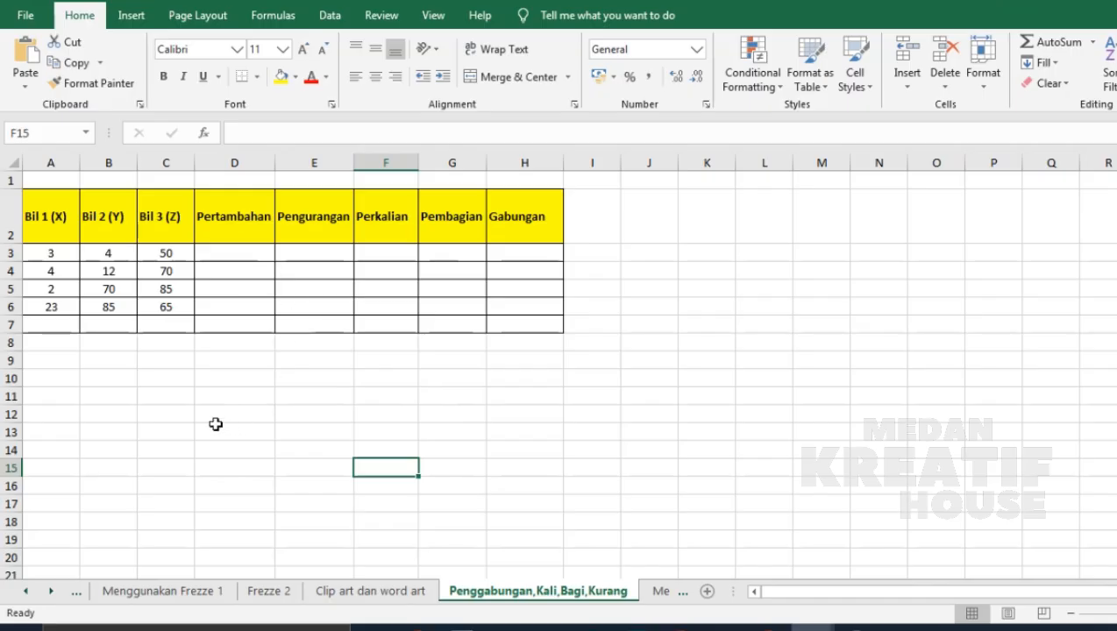
{"action": "left_click", "coordinate": [98, 235]}
{"action": "left_click", "coordinate": [149, 222]}
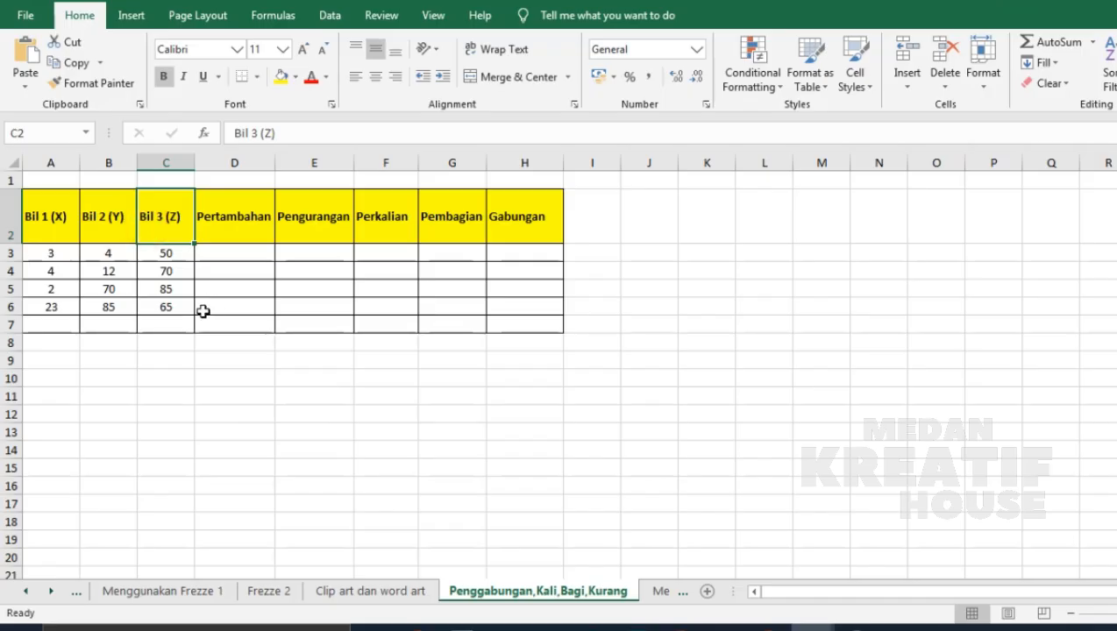
{"action": "left_click", "coordinate": [235, 328]}
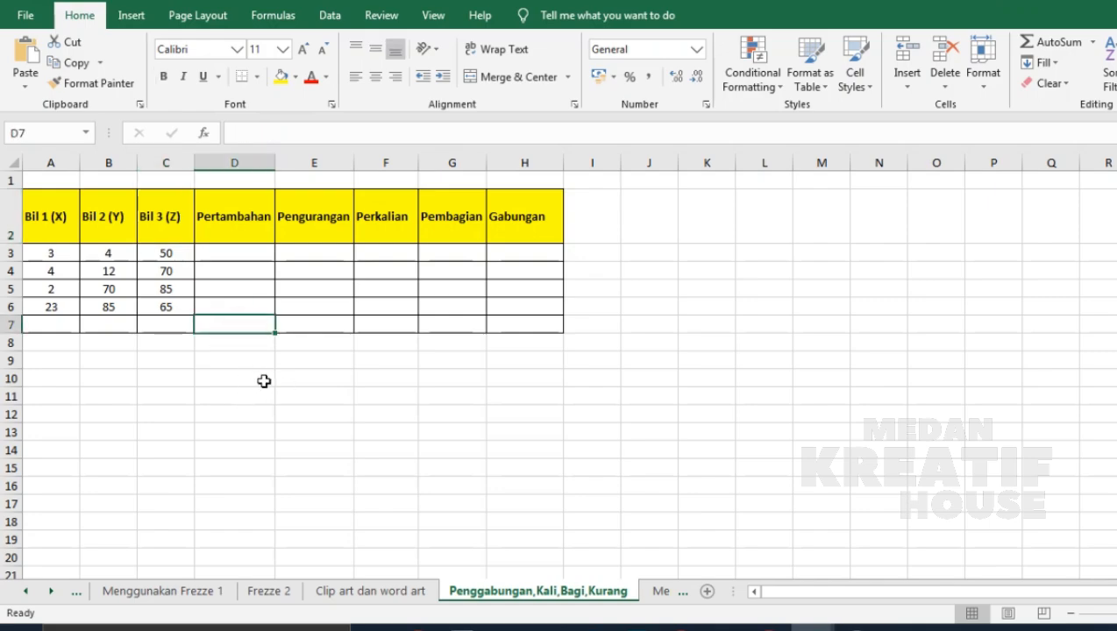
{"action": "left_click", "coordinate": [227, 305]}
Enter the formula =A6+C4 in cell D3 of the Pertambahan column
{"action": "left_click", "coordinate": [230, 252]}
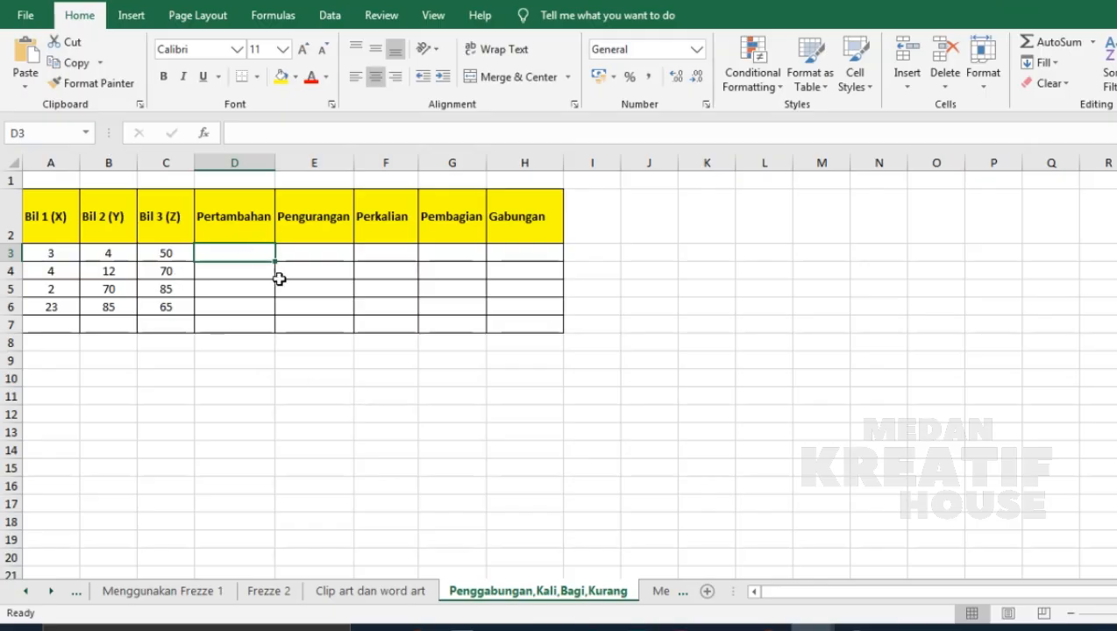
{"action": "type", "text": "="}
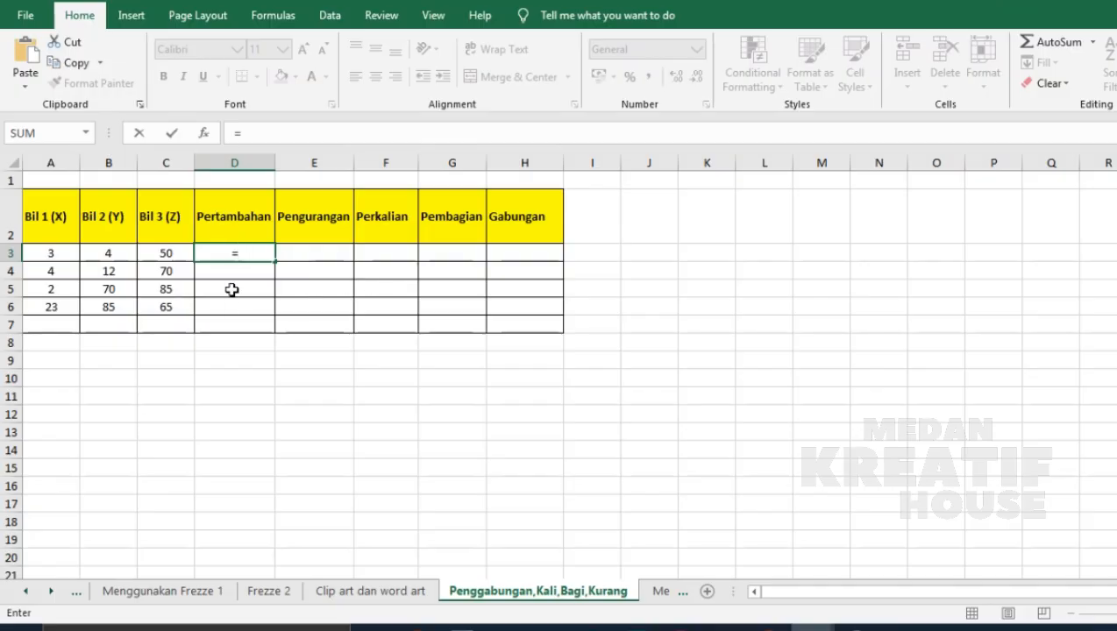
{"action": "left_click", "coordinate": [52, 306]}
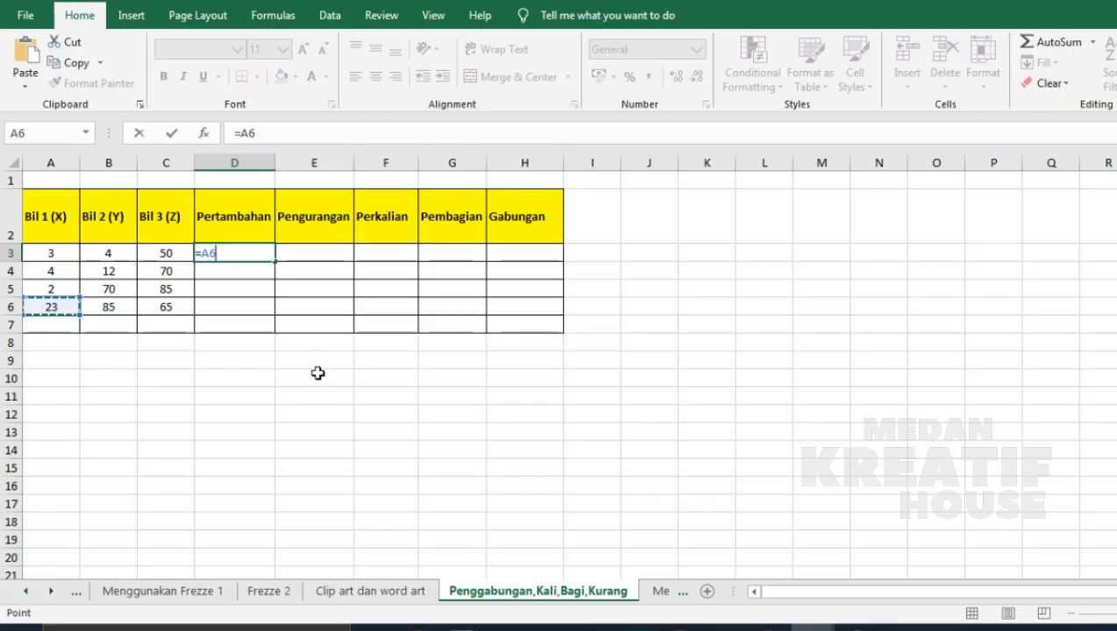
{"action": "type", "text": "+"}
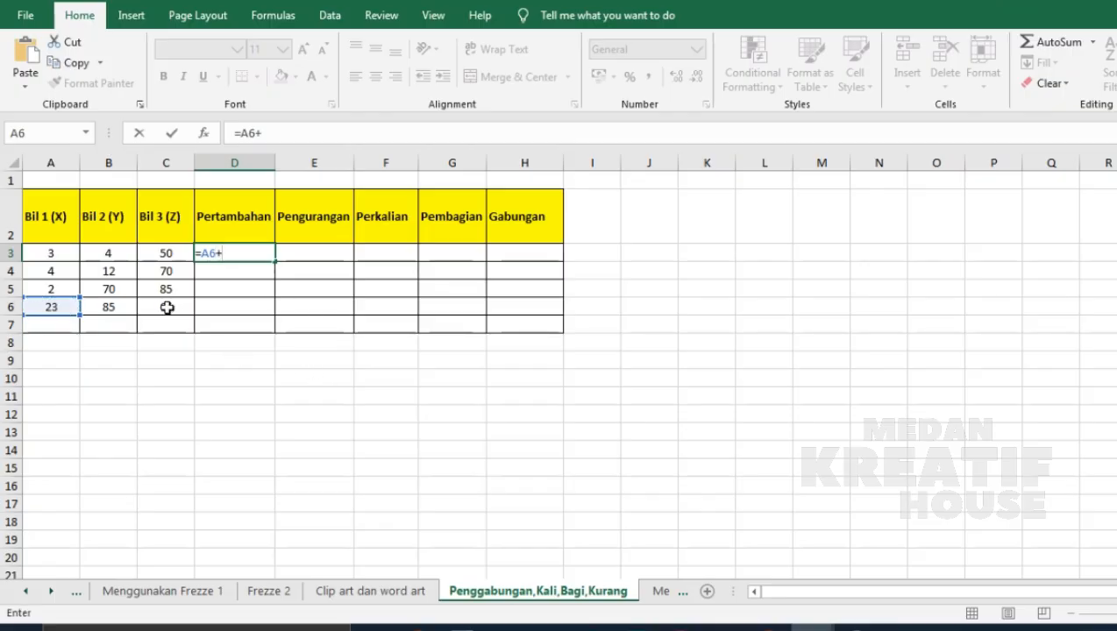
{"action": "left_click", "coordinate": [164, 271]}
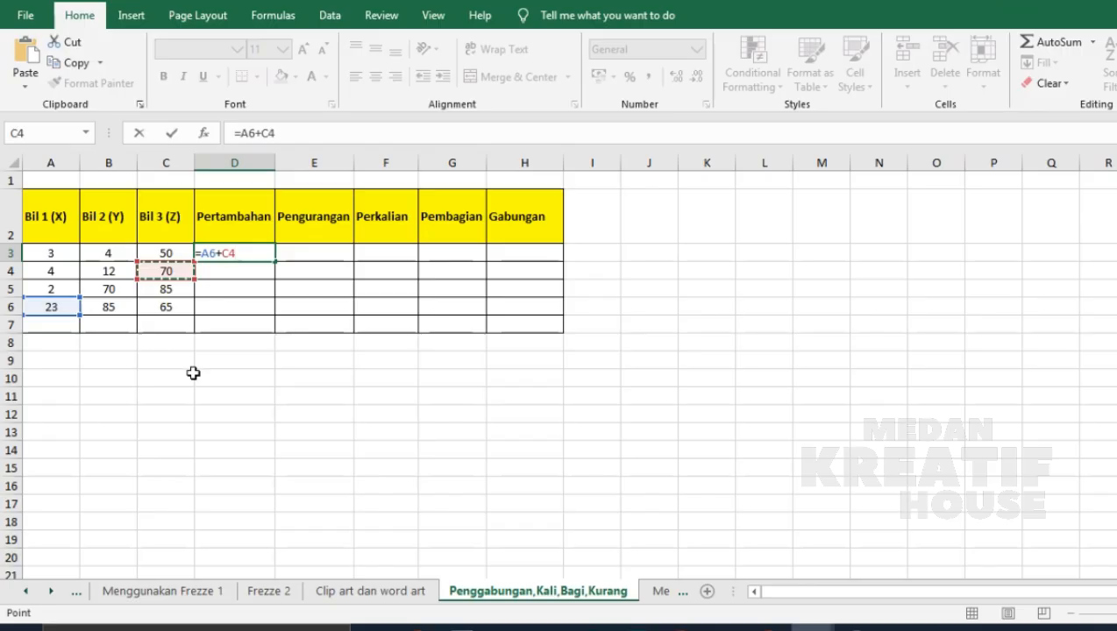
{"action": "key", "text": "Return"}
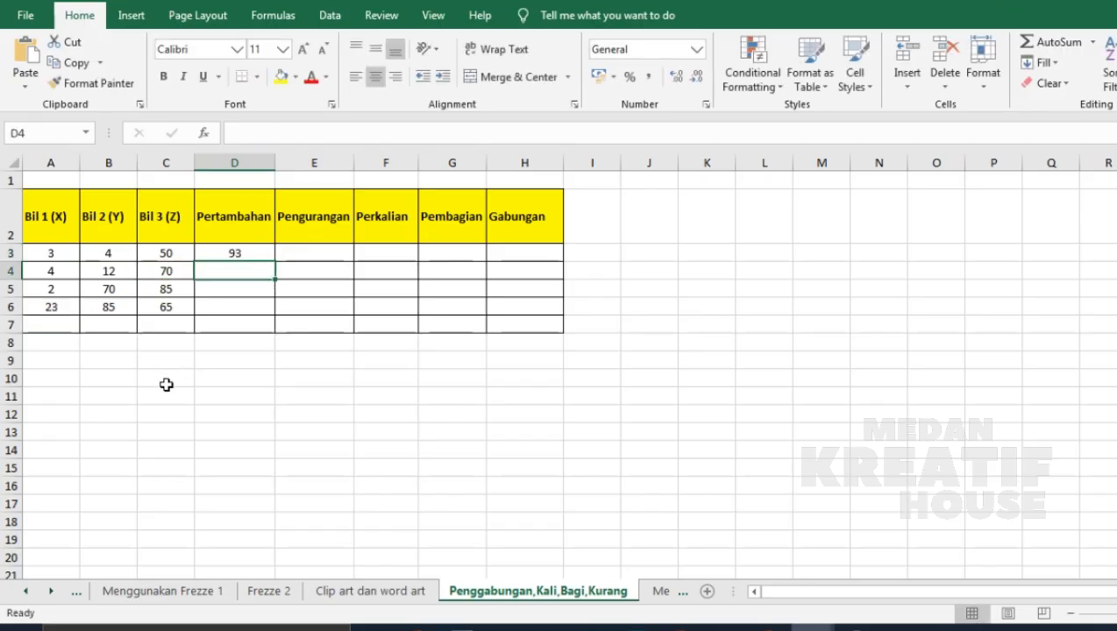
Try filling the D3 addition formula down through D6, and undo the fill
{"action": "left_click", "coordinate": [245, 256]}
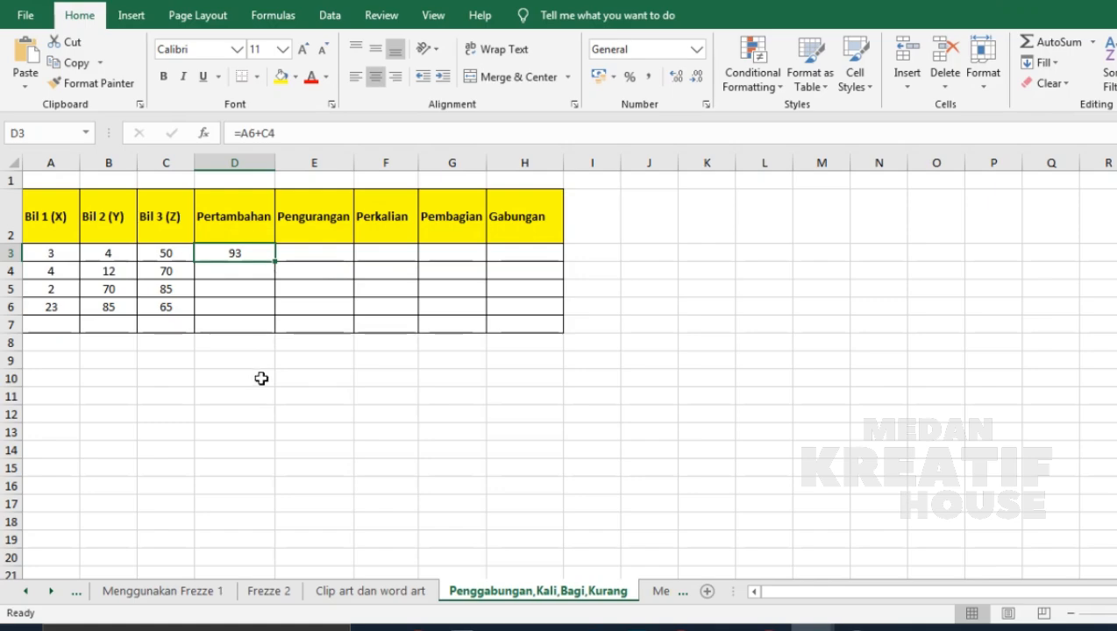
{"action": "left_click", "coordinate": [244, 271]}
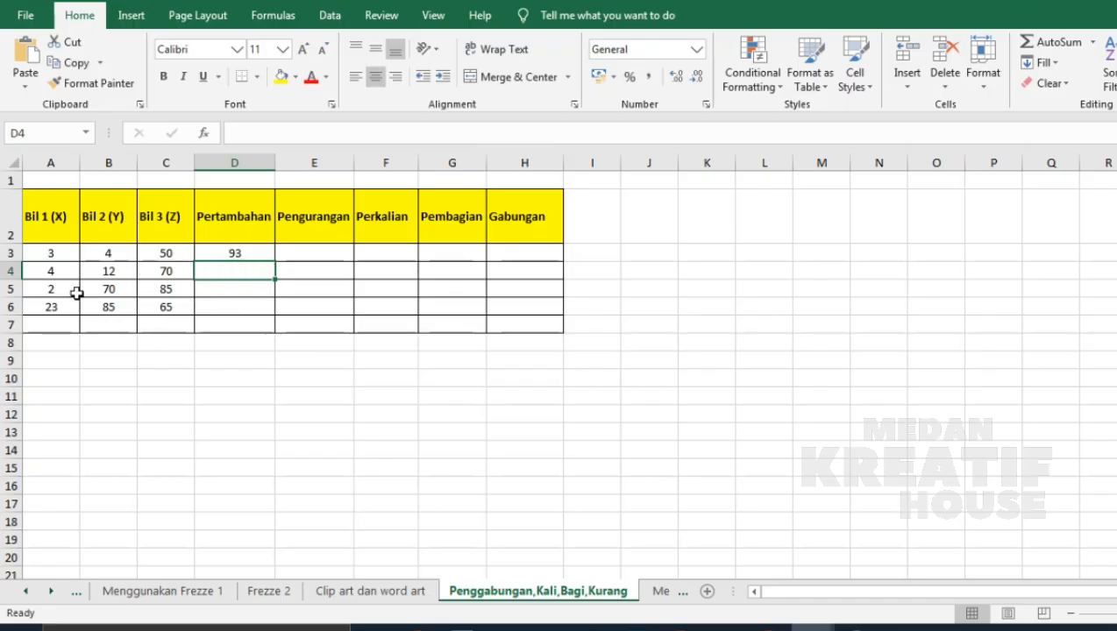
{"action": "left_click", "coordinate": [228, 252]}
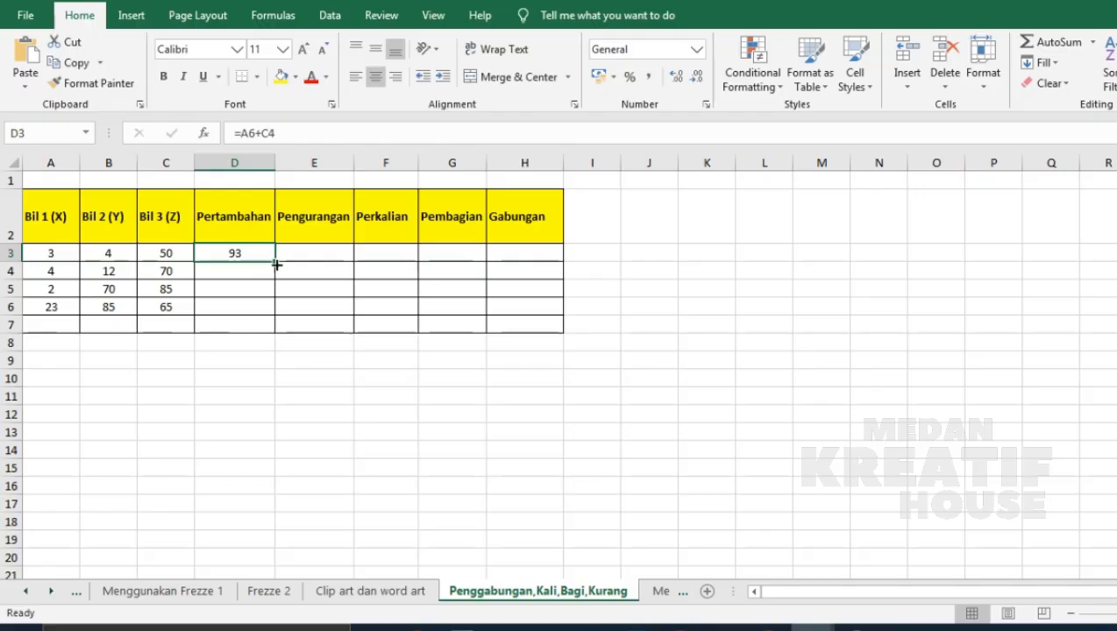
{"action": "left_click_drag", "start_coordinate": [276, 264], "coordinate": [277, 316]}
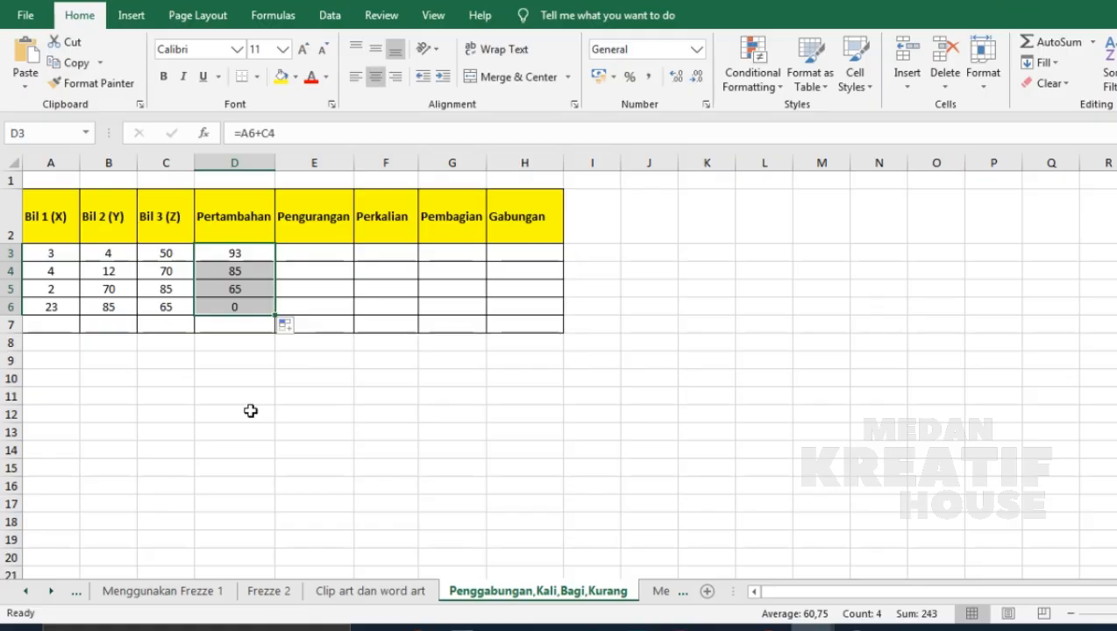
{"action": "key", "text": "ctrl+z"}
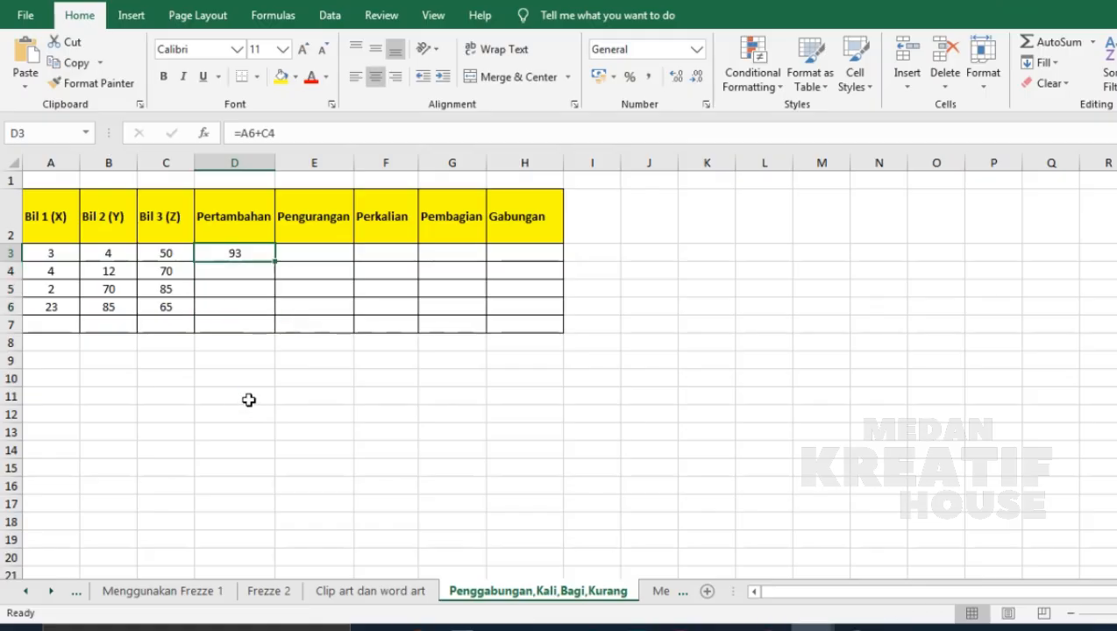
Enter the formula =C4+B5 in cell D4 of the Pertambahan column
{"action": "left_click", "coordinate": [235, 271]}
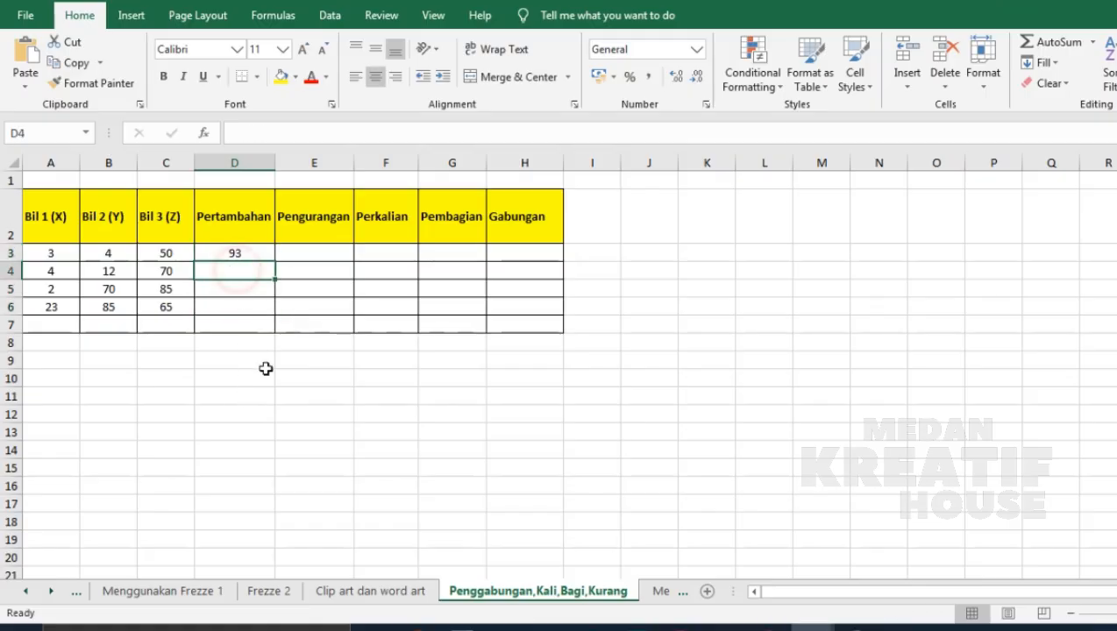
{"action": "type", "text": "="}
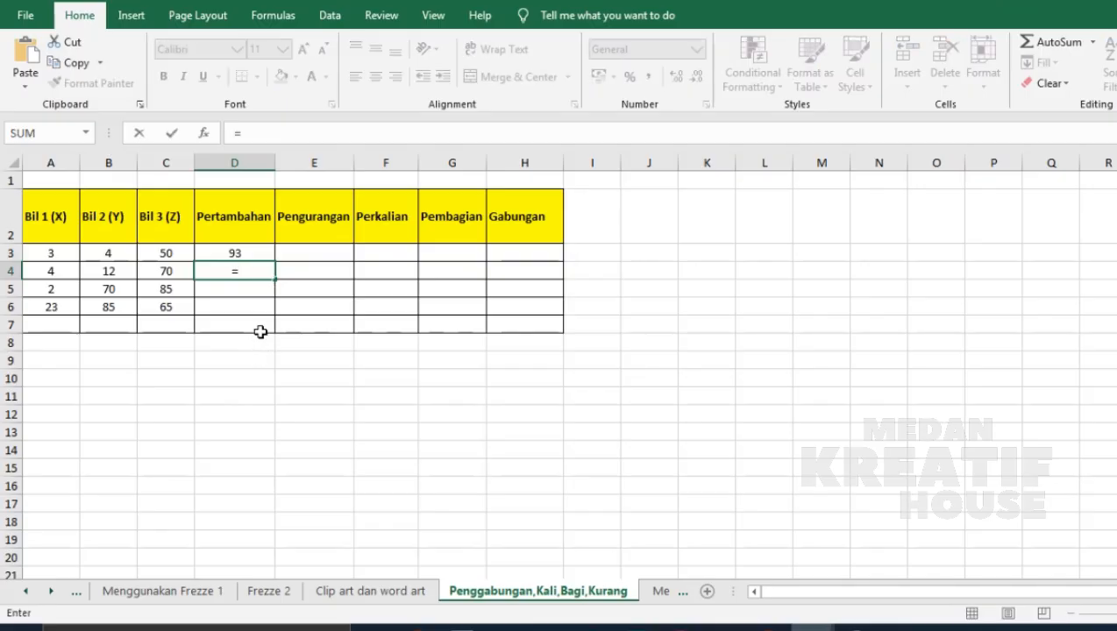
{"action": "left_click", "coordinate": [153, 273]}
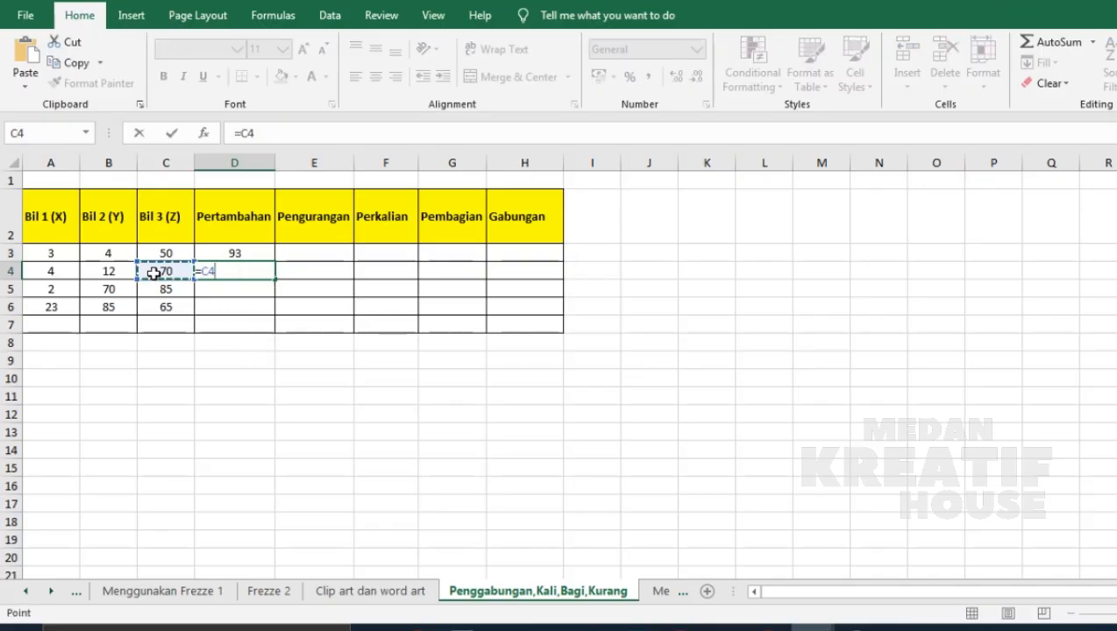
{"action": "type", "text": "+"}
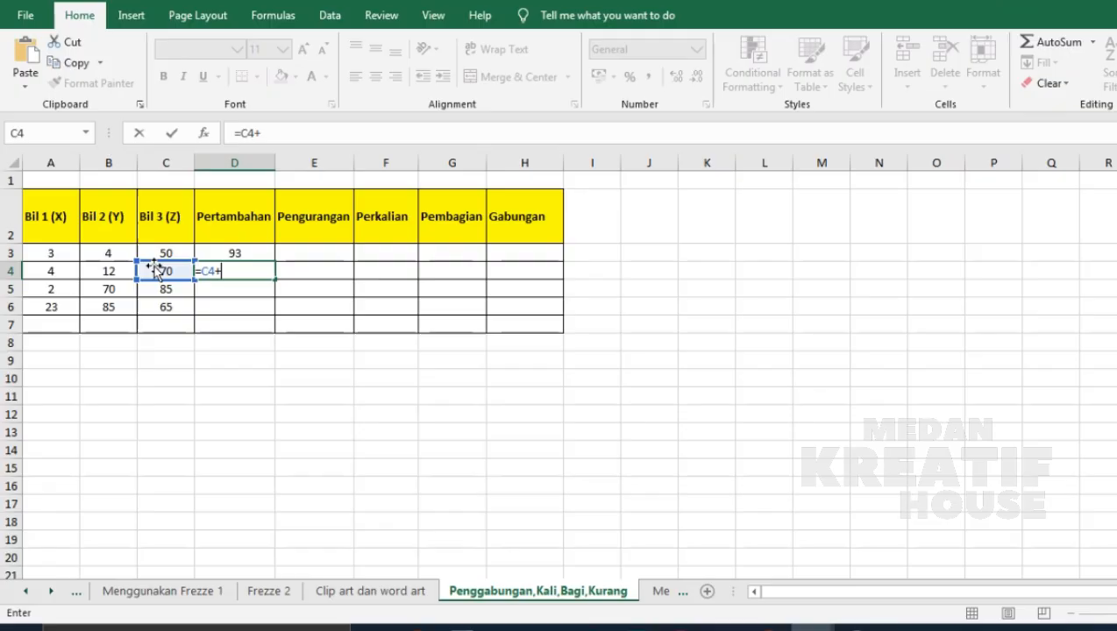
{"action": "left_click", "coordinate": [104, 291]}
{"action": "key", "text": "Return"}
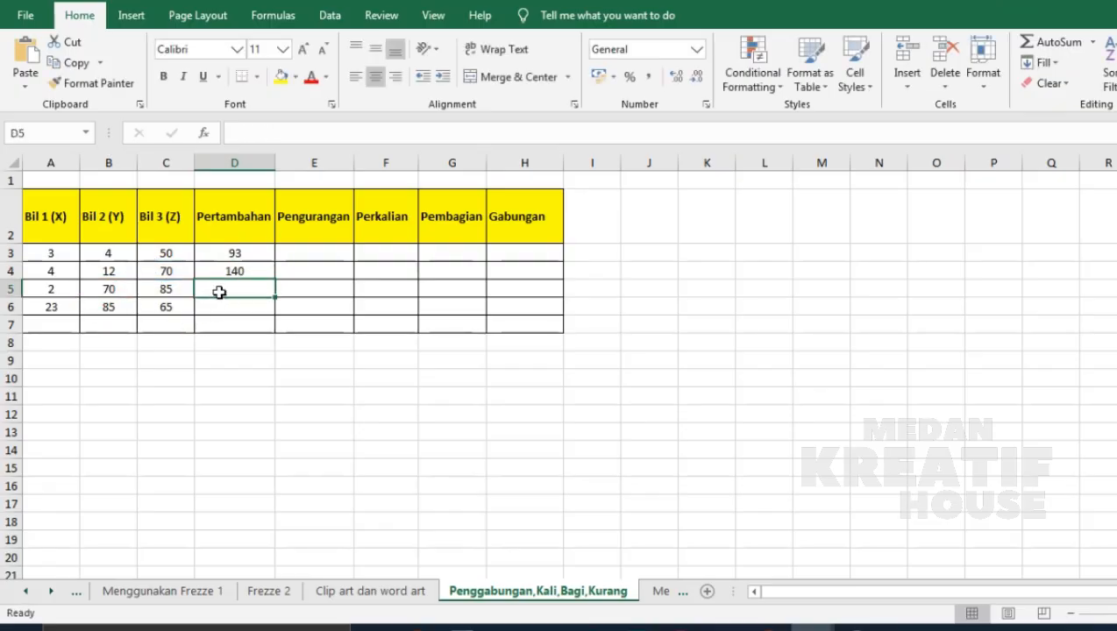
Enter the formula =B4+B6 in cell D5 of the Pertambahan column
{"action": "type", "text": "="}
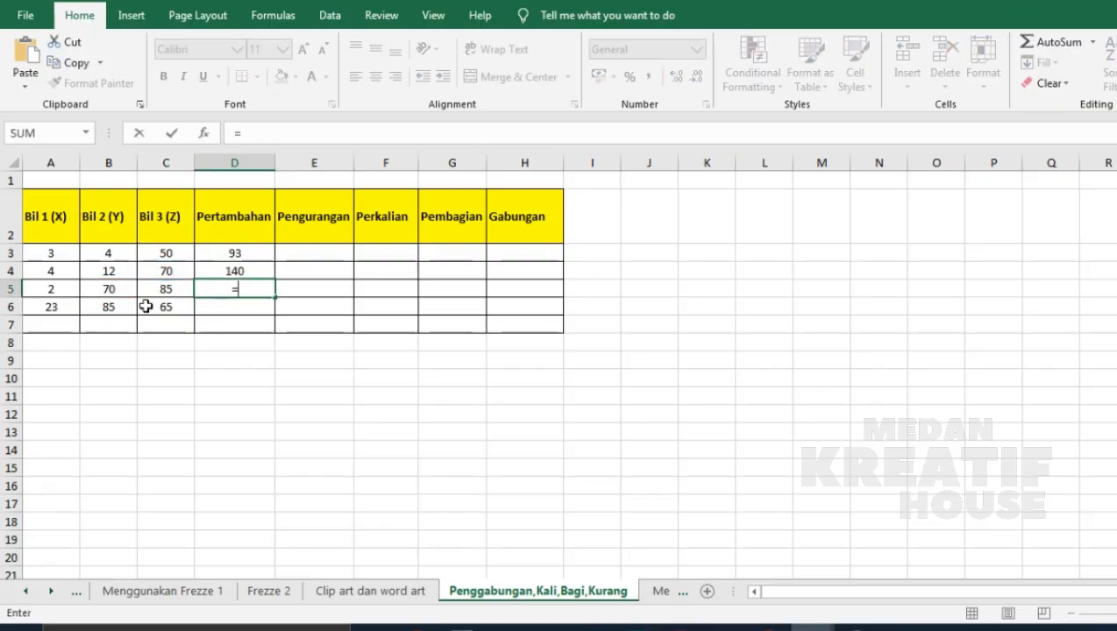
{"action": "left_click", "coordinate": [105, 272]}
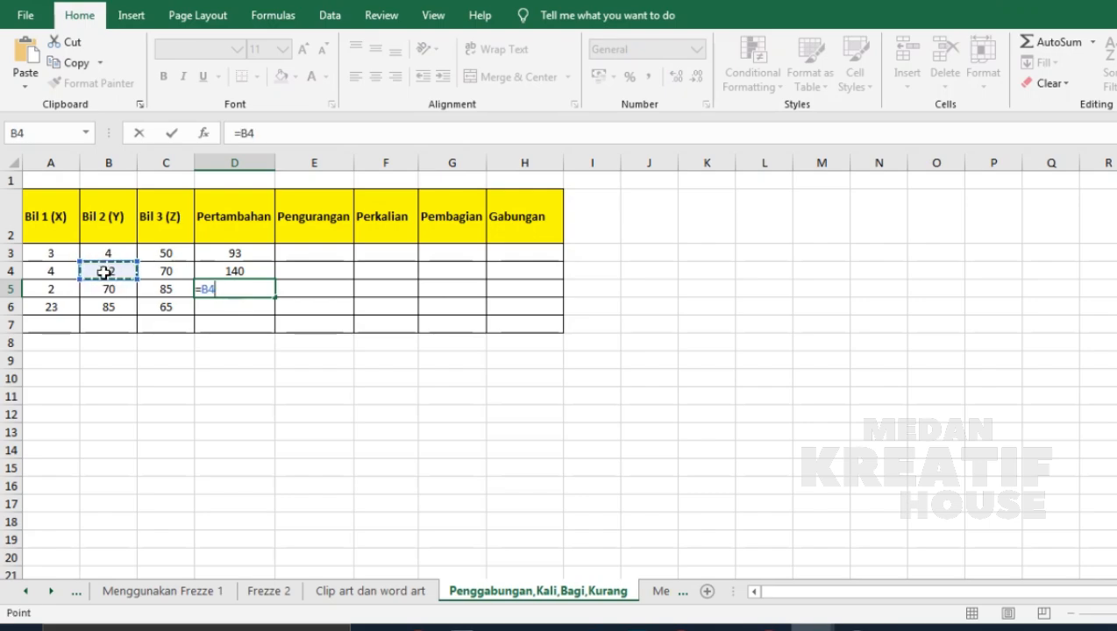
{"action": "type", "text": "+"}
{"action": "left_click", "coordinate": [106, 307]}
{"action": "key", "text": "Return"}
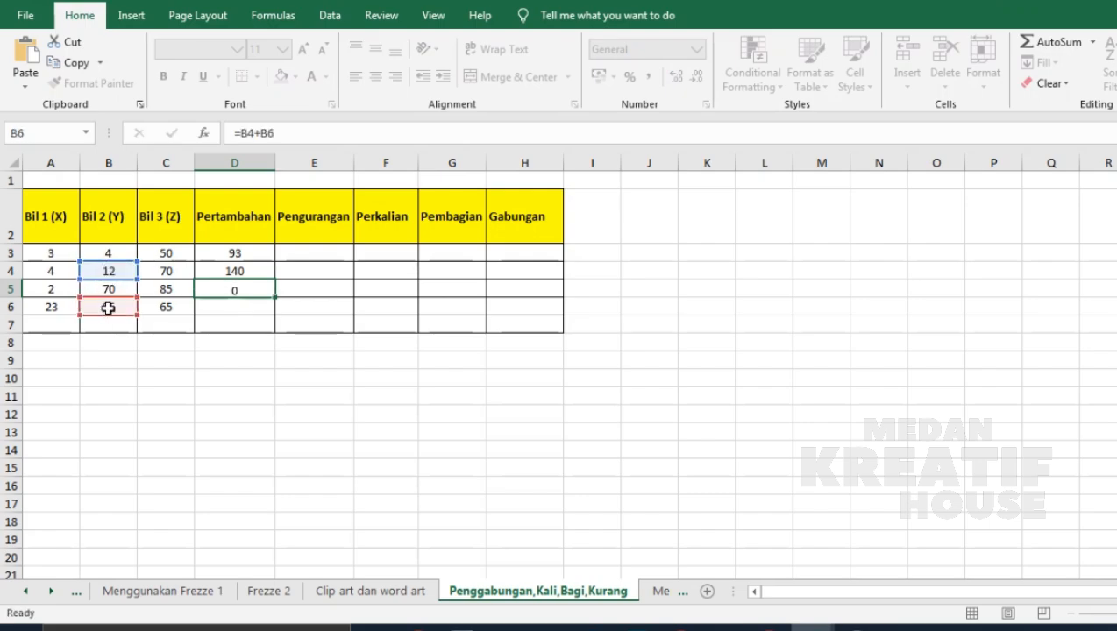
Enter the formula =C5+B5 in cell D6 of the Pertambahan column
{"action": "type", "text": "="}
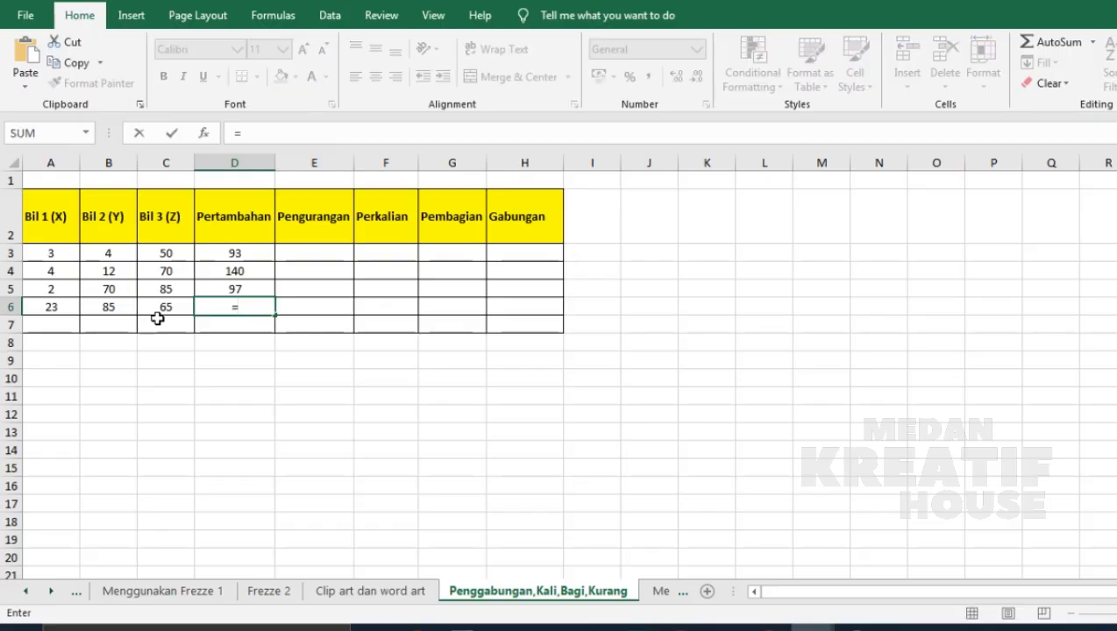
{"action": "left_click", "coordinate": [159, 291]}
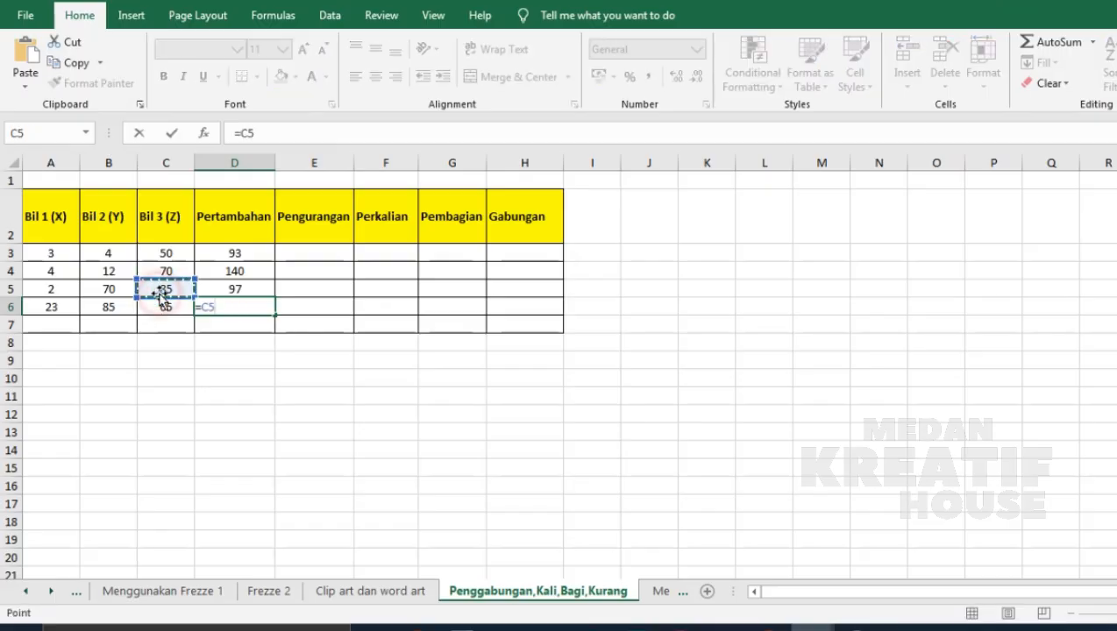
{"action": "type", "text": "+"}
{"action": "left_click", "coordinate": [116, 291]}
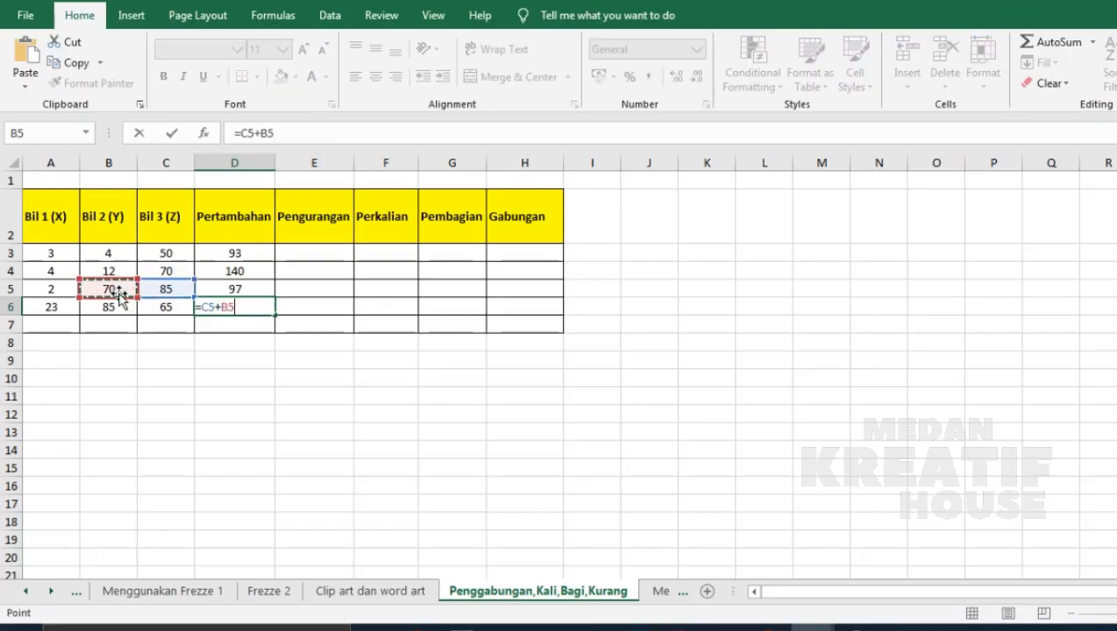
{"action": "key", "text": "Return"}
Review the addition formulas in cells D3 through D6 one by one
{"action": "left_click", "coordinate": [249, 377]}
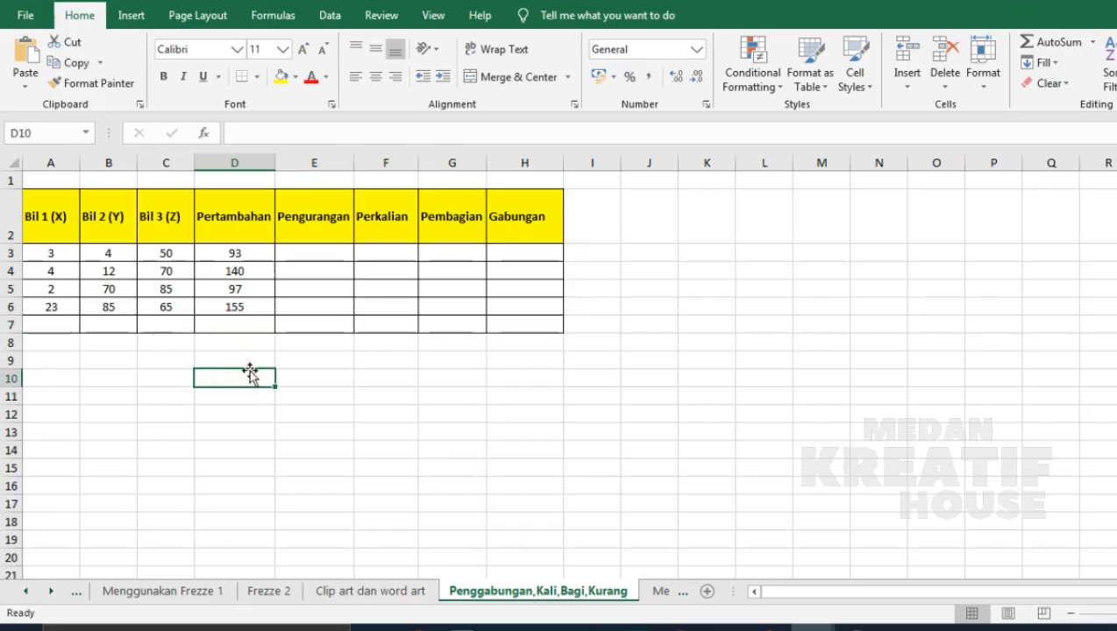
{"action": "left_click", "coordinate": [233, 256]}
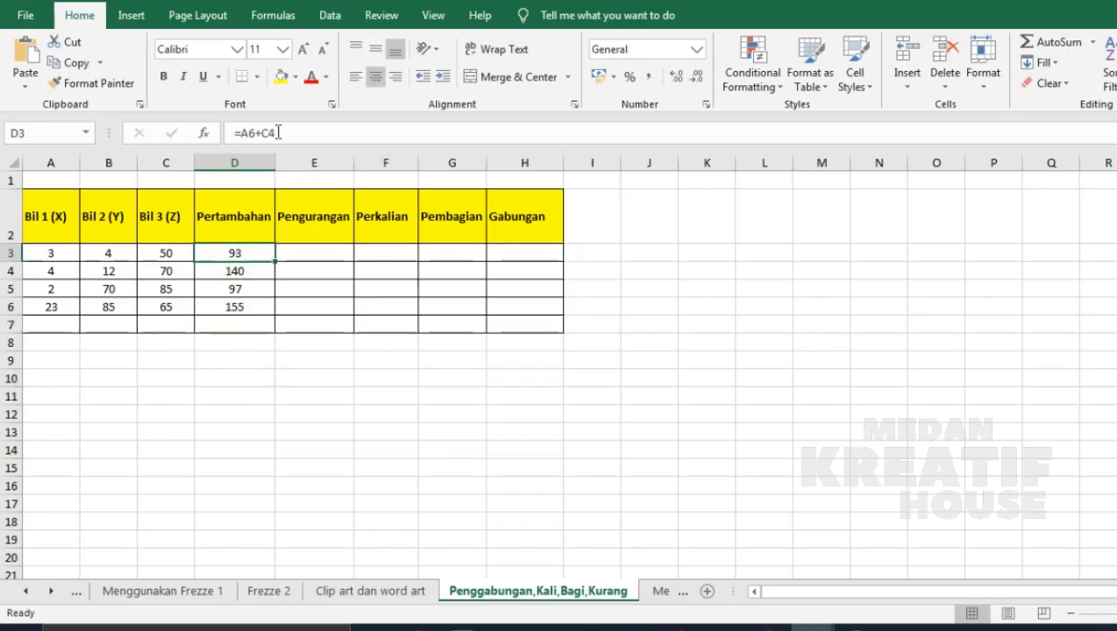
{"action": "left_click", "coordinate": [245, 270]}
{"action": "left_click", "coordinate": [245, 283]}
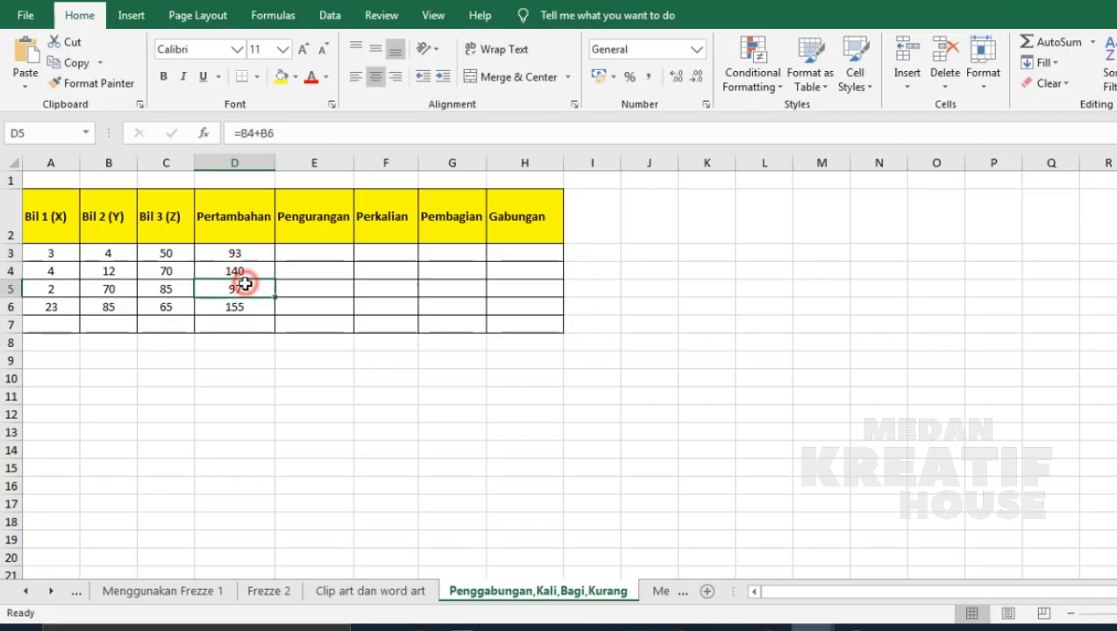
{"action": "left_click", "coordinate": [250, 302]}
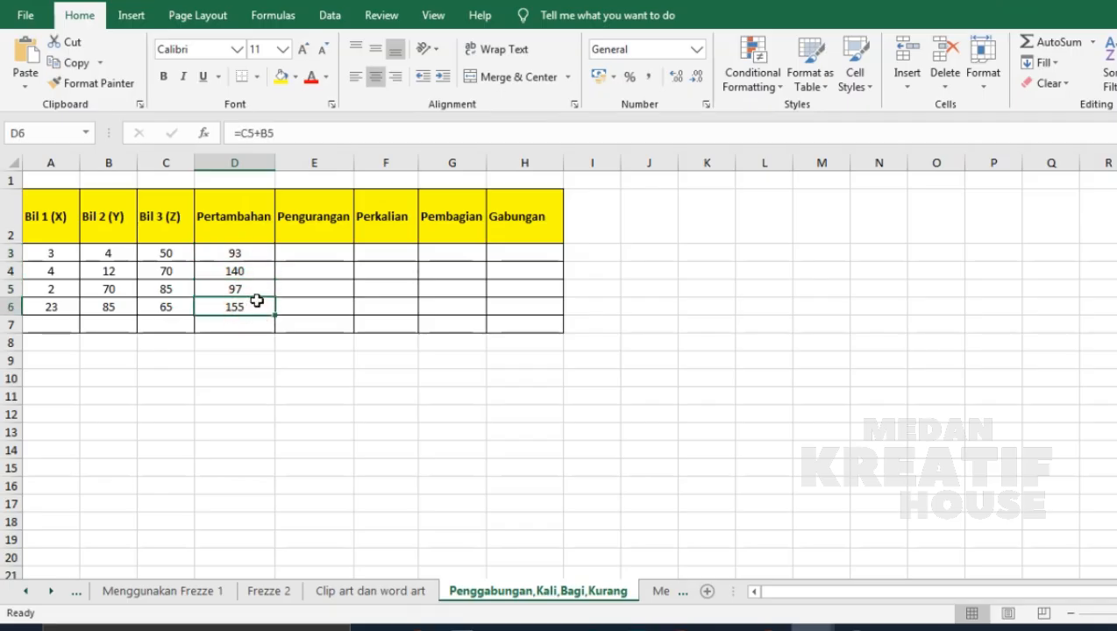
Enter the formula =C4-A5 in cell E3 of the Pengurangan column and check it
{"action": "left_click", "coordinate": [297, 252]}
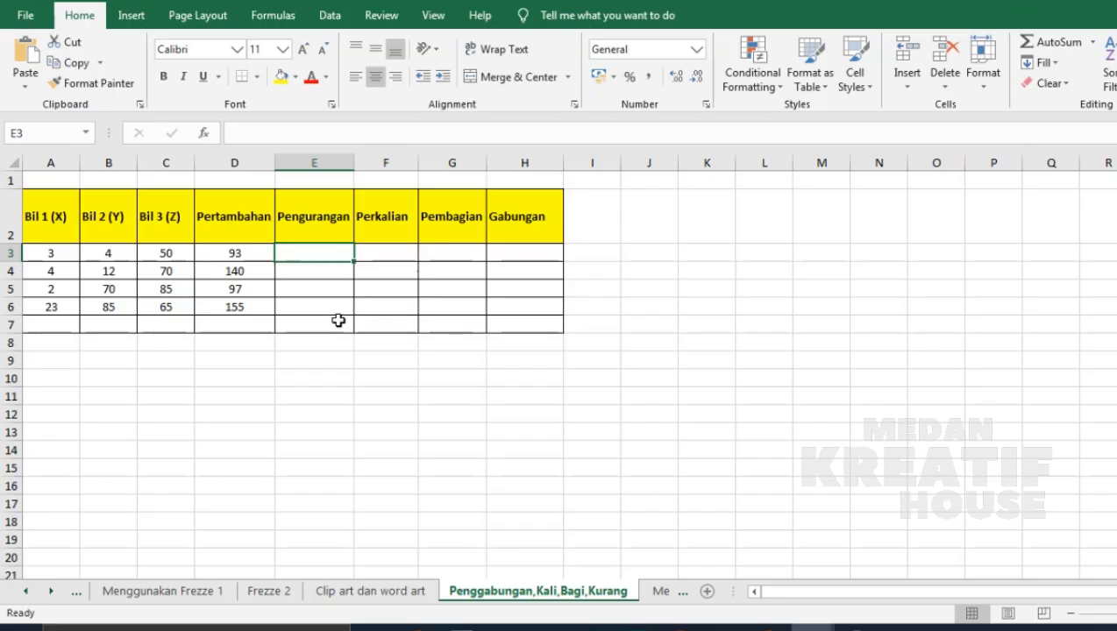
{"action": "type", "text": "="}
{"action": "left_click", "coordinate": [156, 272]}
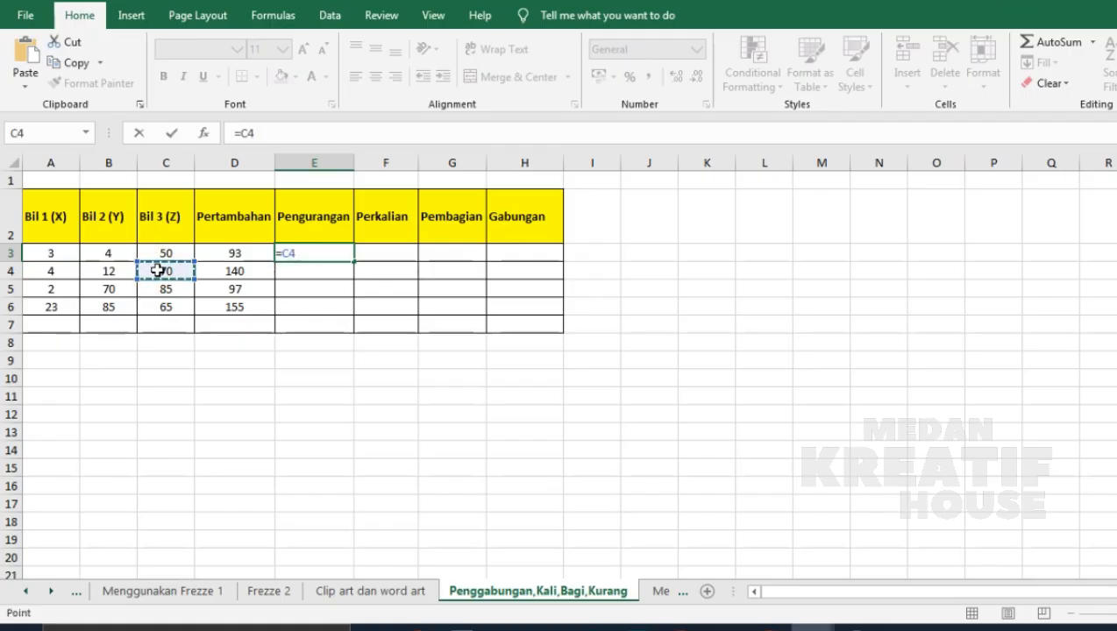
{"action": "type", "text": "-"}
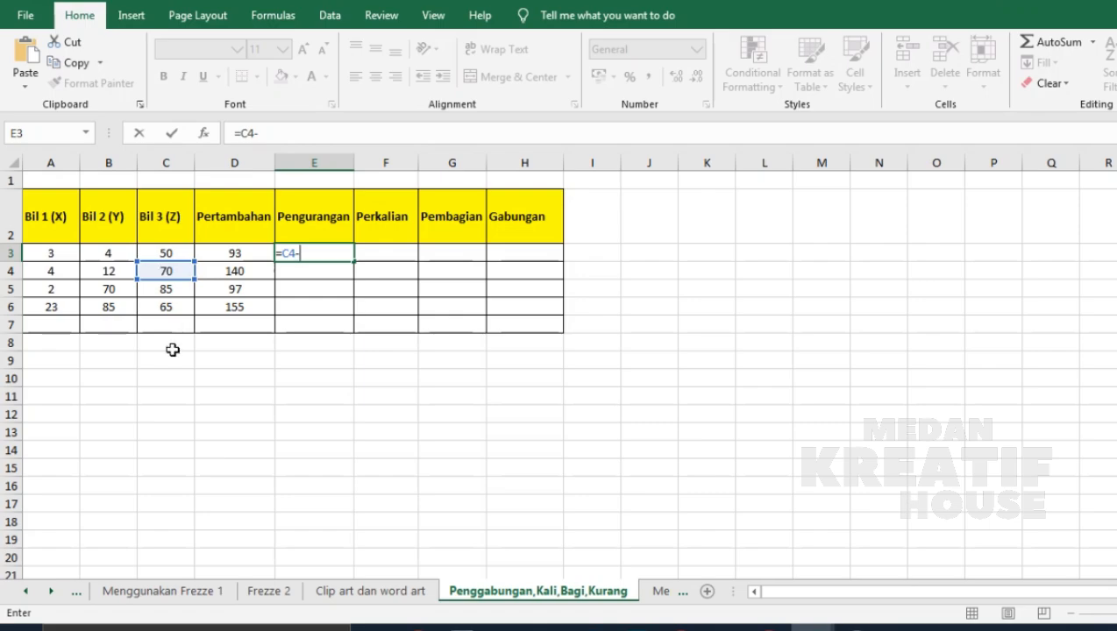
{"action": "left_click", "coordinate": [49, 288]}
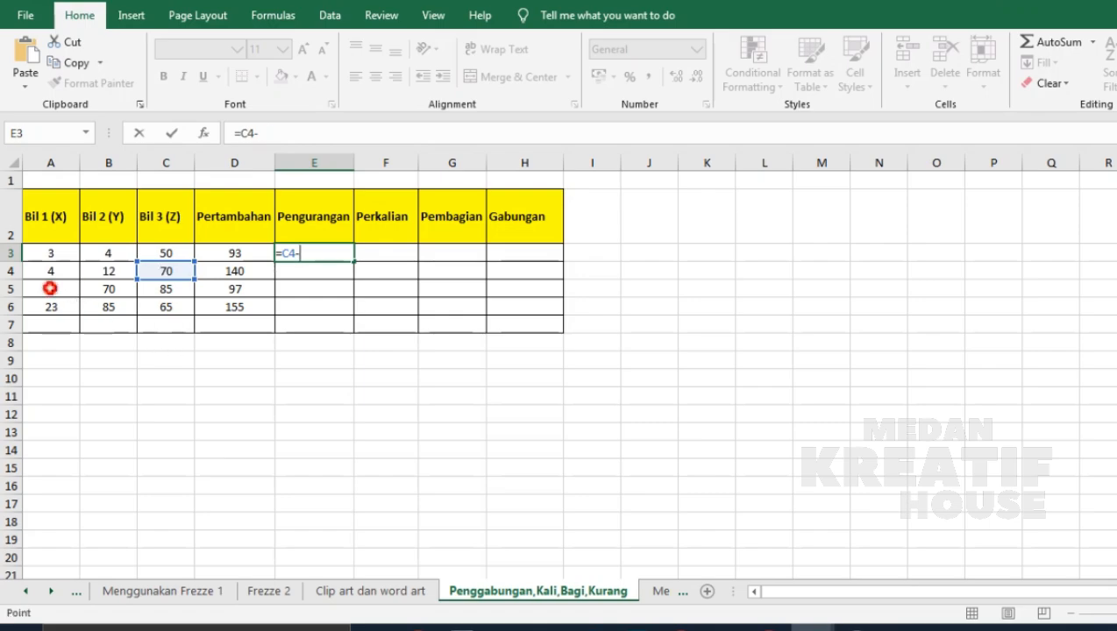
{"action": "key", "text": "F4"}
{"action": "key", "text": "Return"}
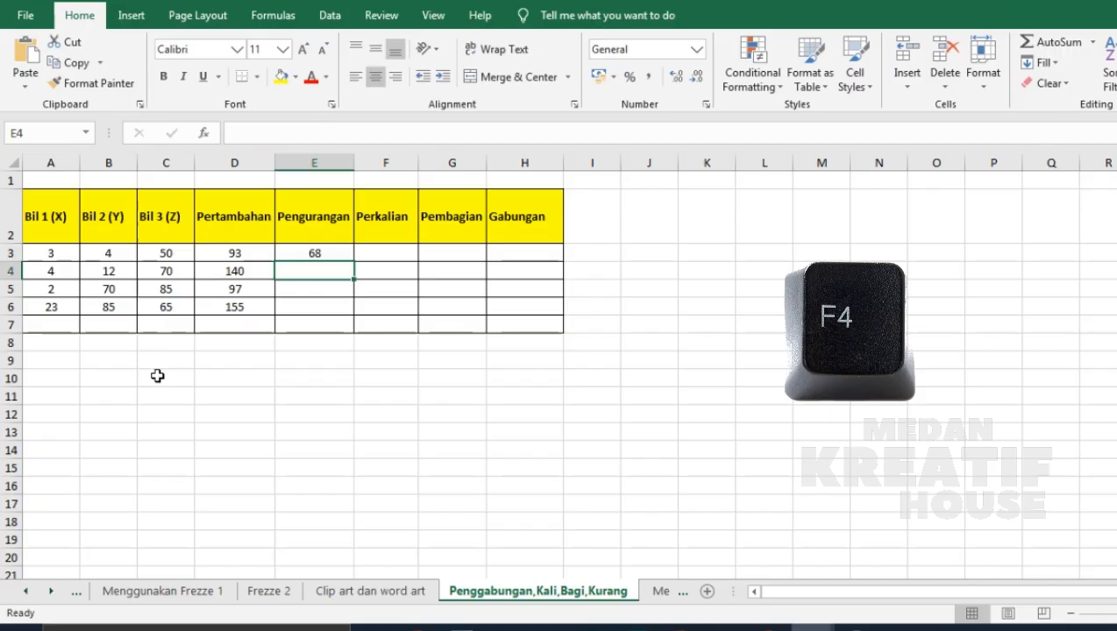
{"action": "left_click", "coordinate": [314, 253]}
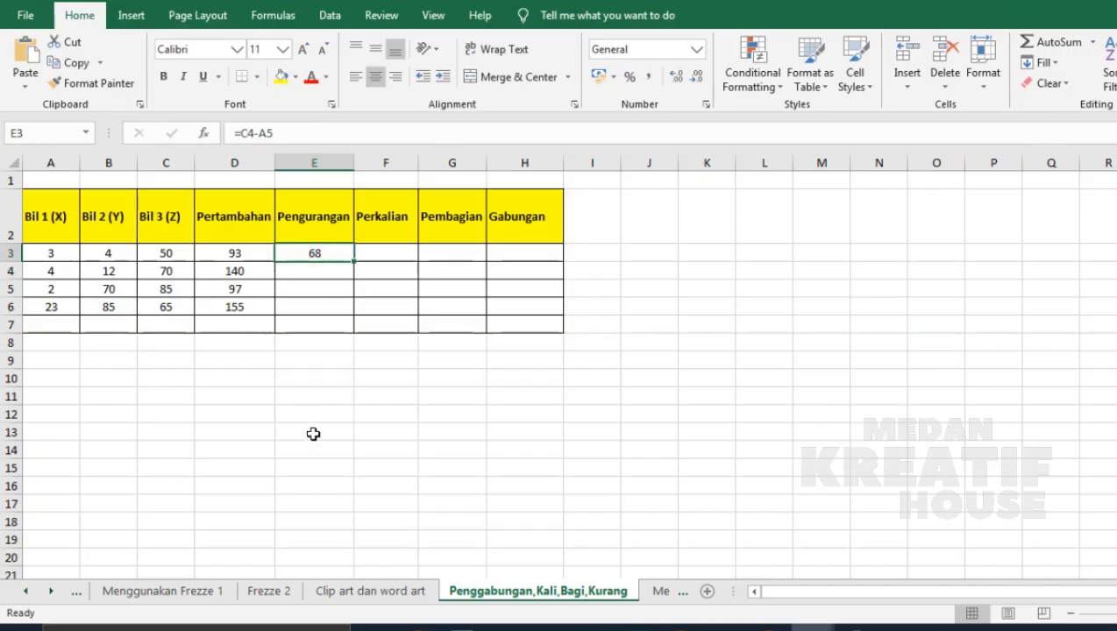
Enter the formula =B6-B4 in cell E4 of the Pengurangan column
{"action": "left_click", "coordinate": [311, 272]}
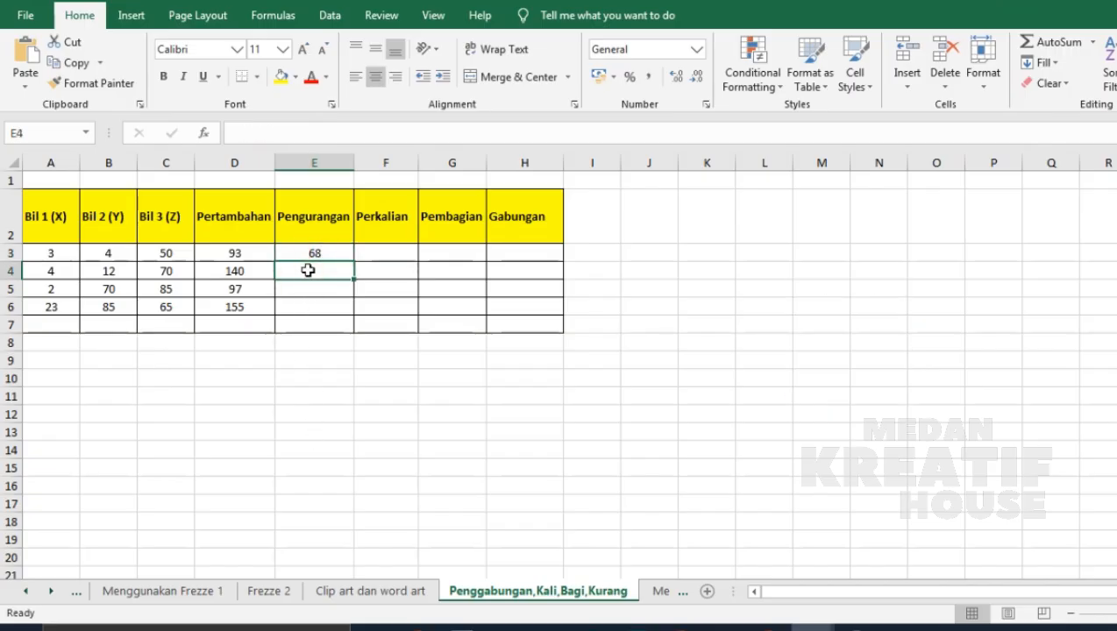
{"action": "type", "text": "="}
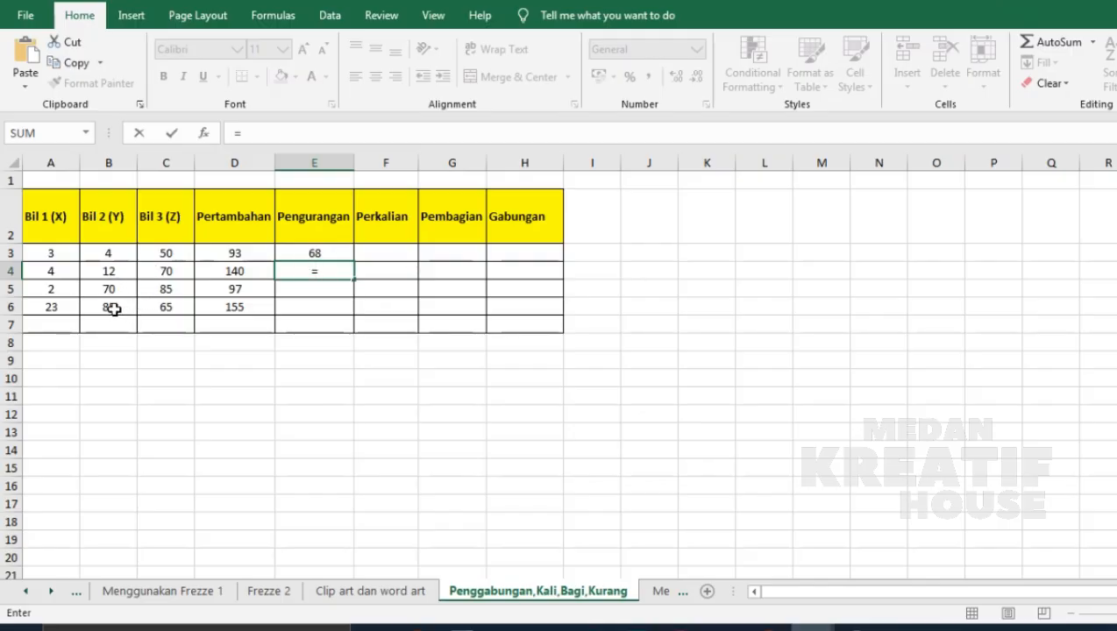
{"action": "left_click", "coordinate": [114, 308]}
{"action": "type", "text": "-"}
{"action": "left_click", "coordinate": [114, 269]}
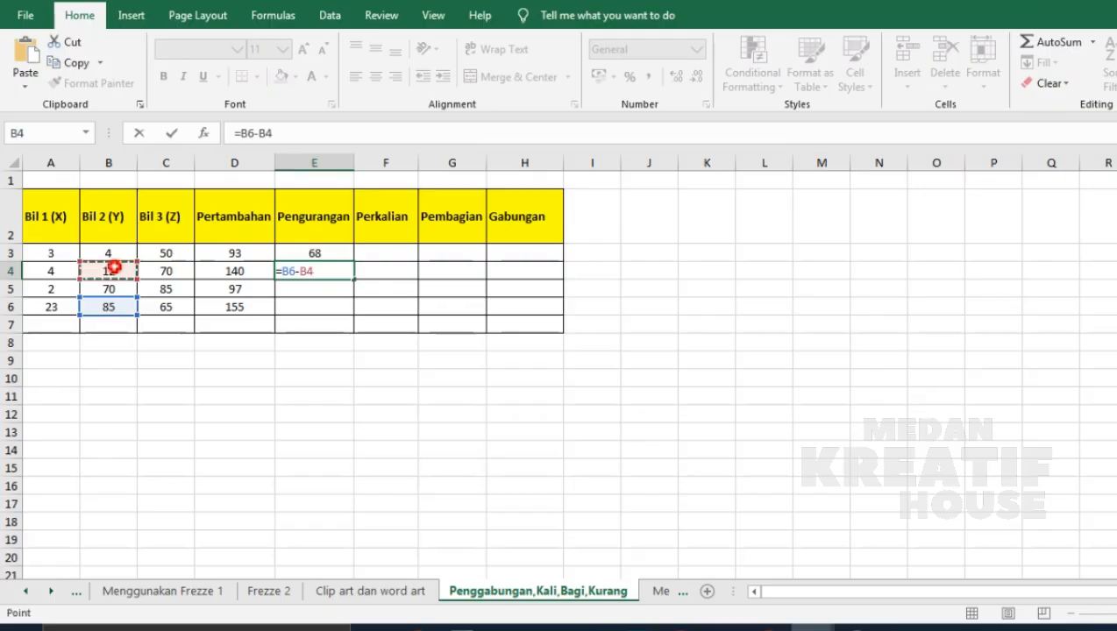
{"action": "key", "text": "Return"}
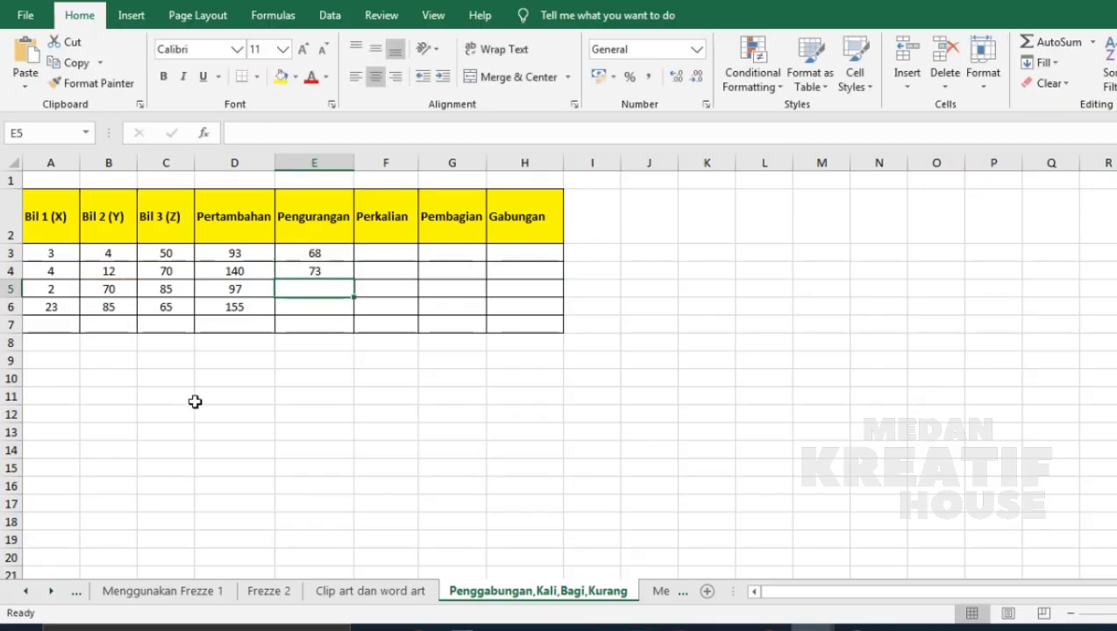
Enter the formula =B6-D6 in cell E5 of the Pengurangan column and check it
{"action": "type", "text": "="}
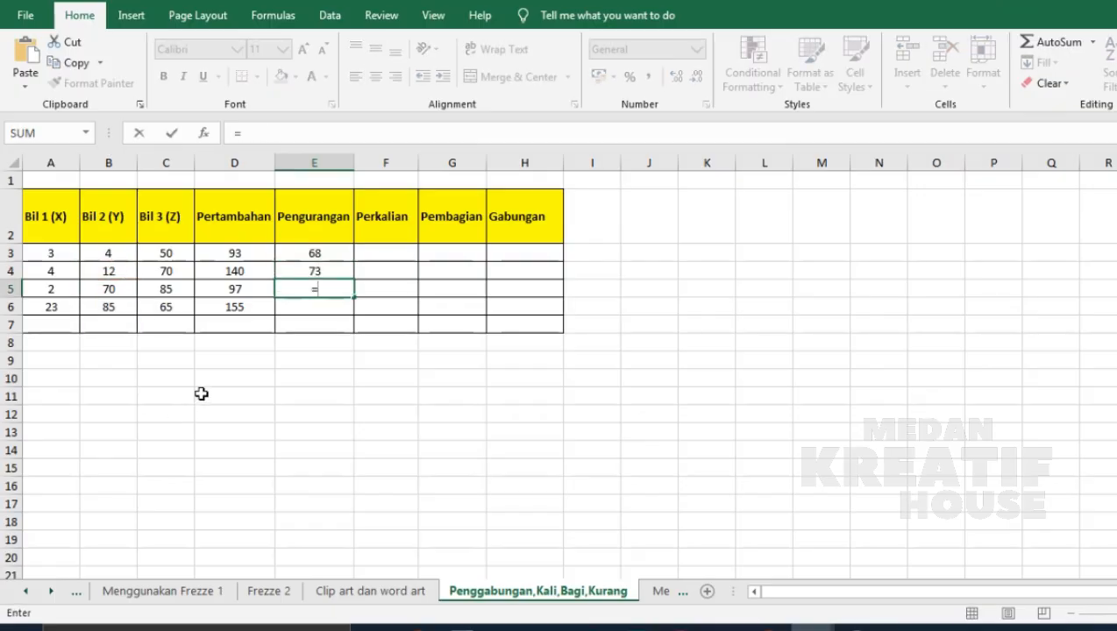
{"action": "left_click", "coordinate": [103, 307]}
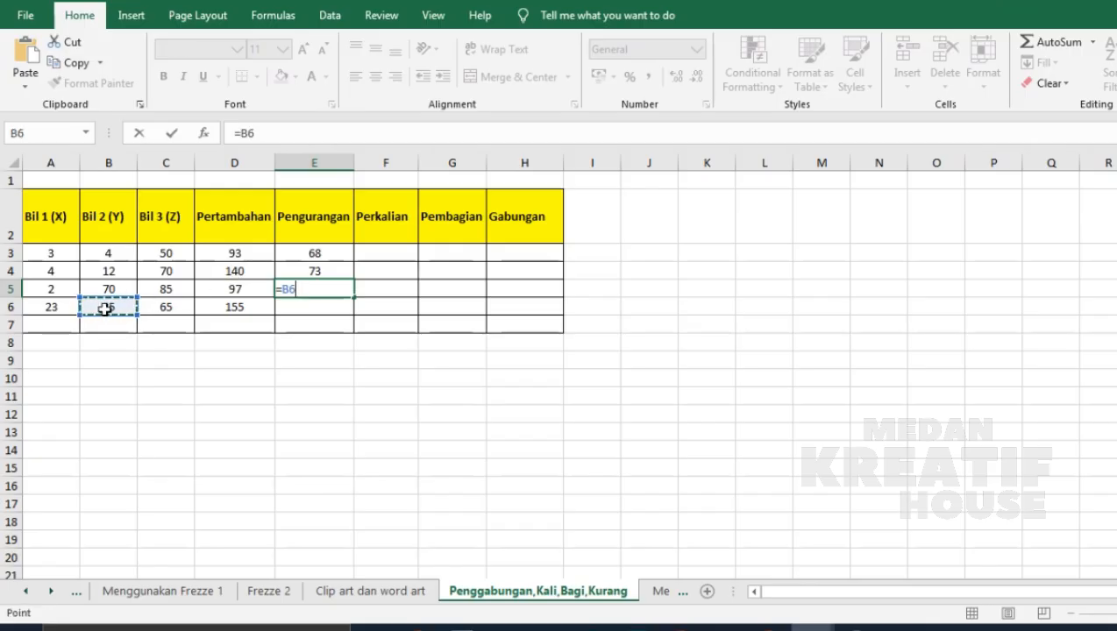
{"action": "type", "text": "_"}
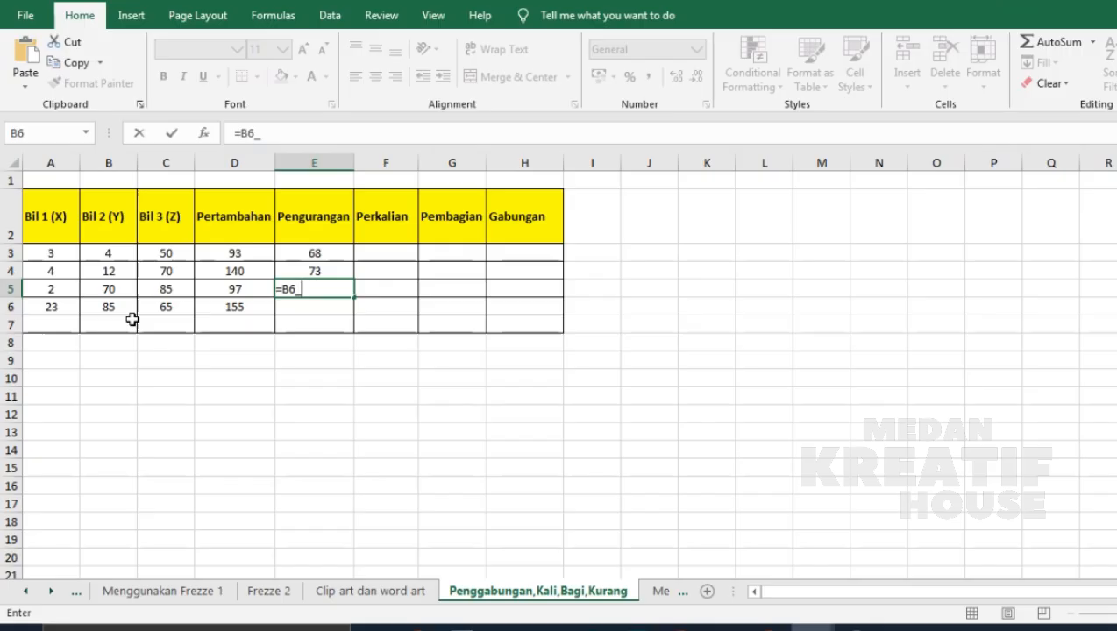
{"action": "left_click", "coordinate": [225, 309]}
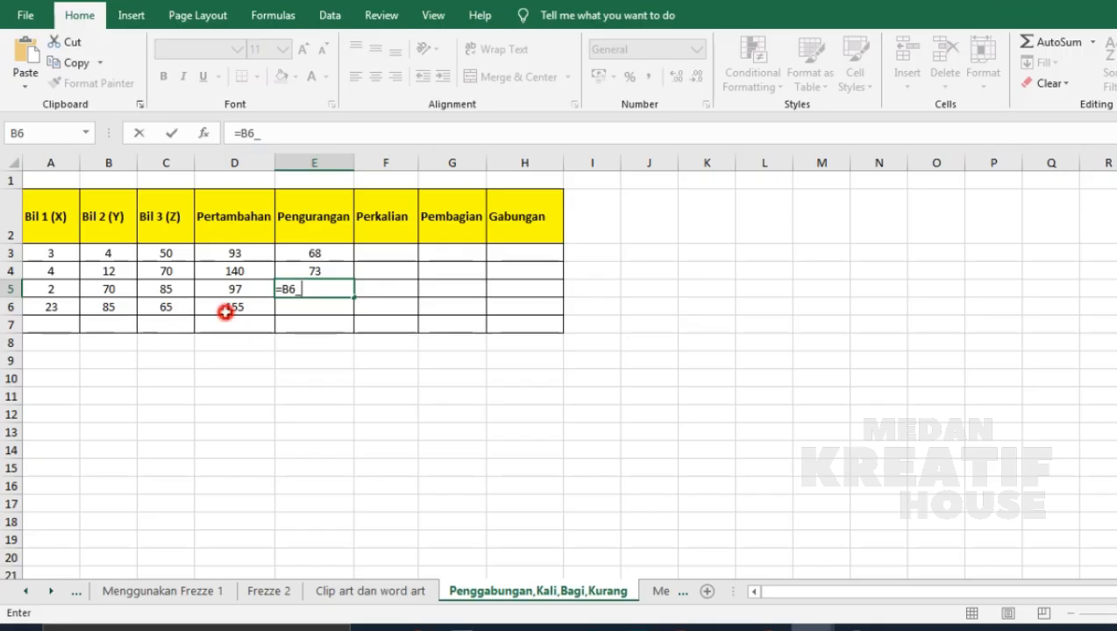
{"action": "left_click", "coordinate": [296, 285]}
{"action": "left_click", "coordinate": [279, 133]}
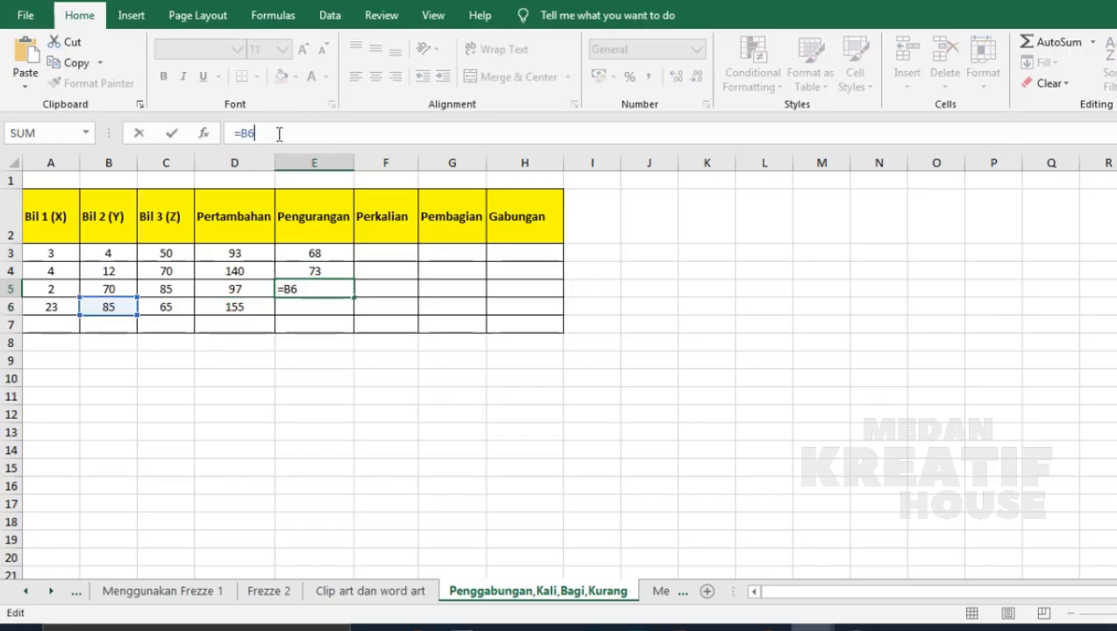
{"action": "key", "text": "BackSpace"}
{"action": "type", "text": "-"}
{"action": "left_click", "coordinate": [222, 309]}
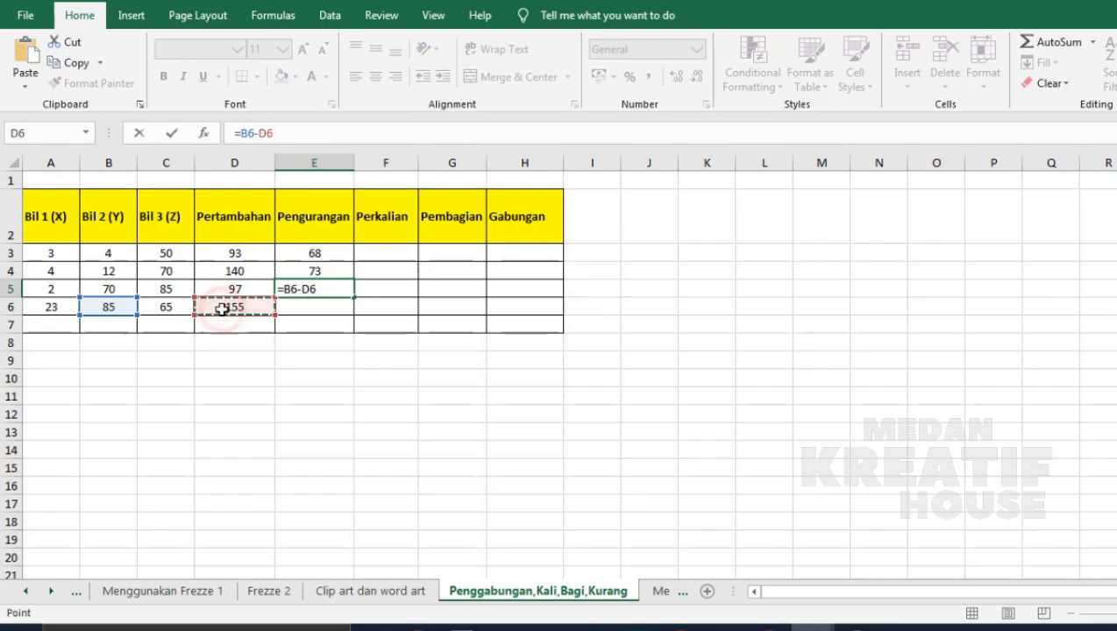
{"action": "key", "text": "Return"}
{"action": "left_click", "coordinate": [259, 397]}
{"action": "left_click", "coordinate": [297, 291]}
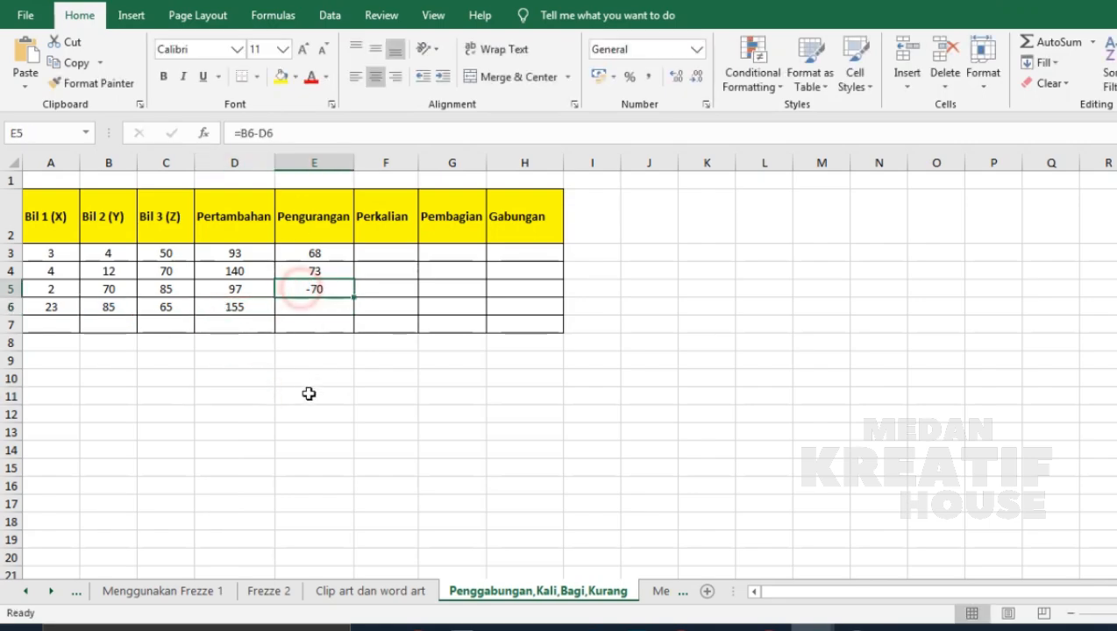
Enter the formula =C4-D4 in cell E6 of the Pengurangan column
{"action": "left_click", "coordinate": [299, 306]}
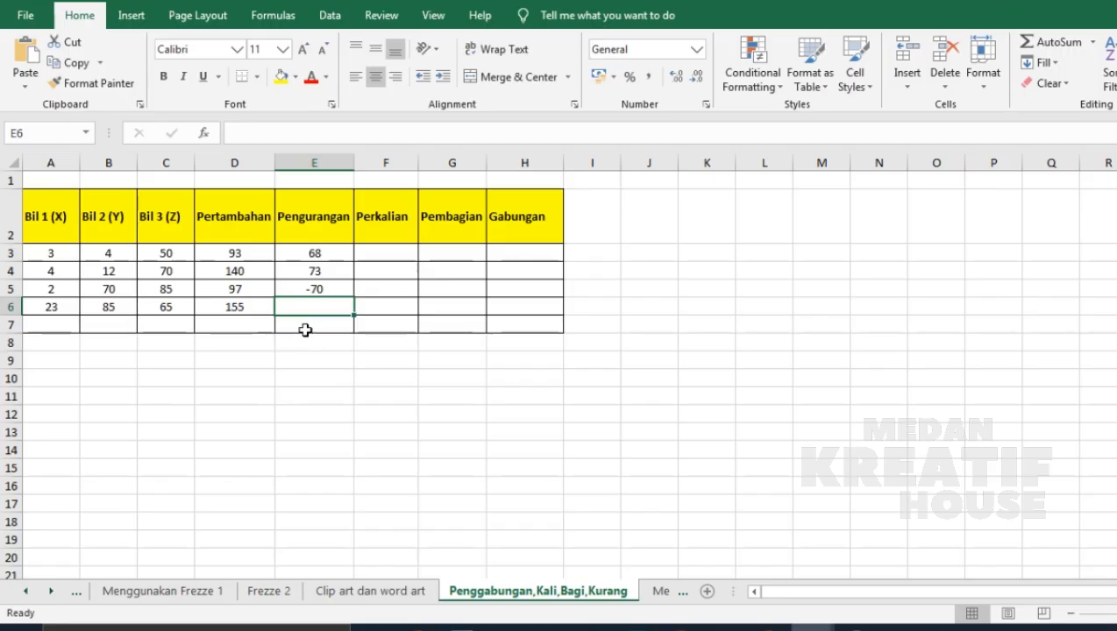
{"action": "type", "text": "="}
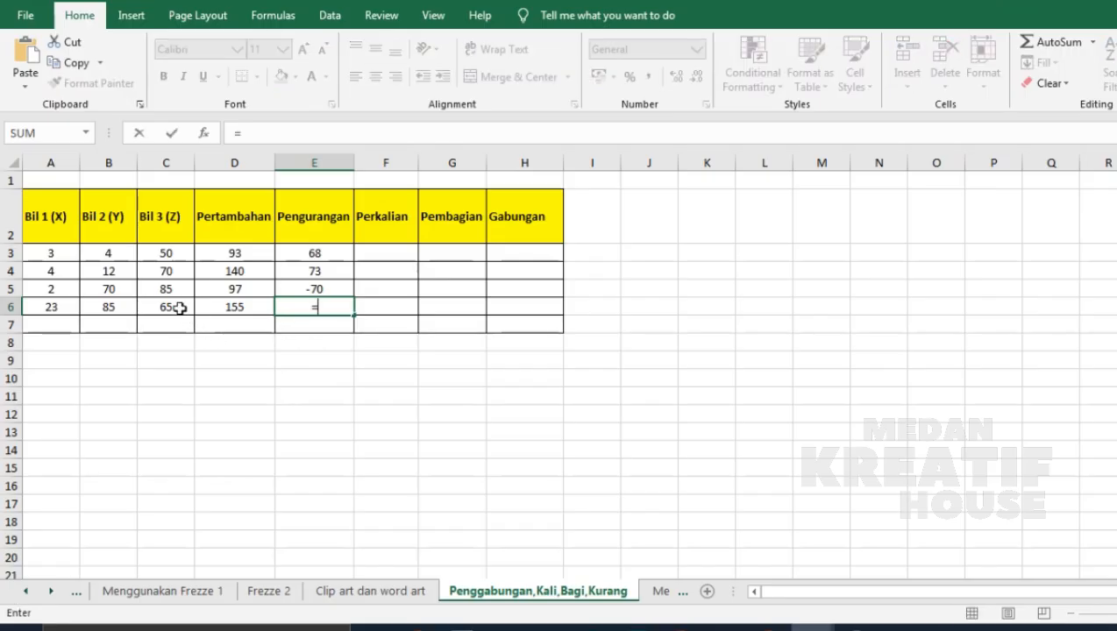
{"action": "left_click", "coordinate": [159, 270]}
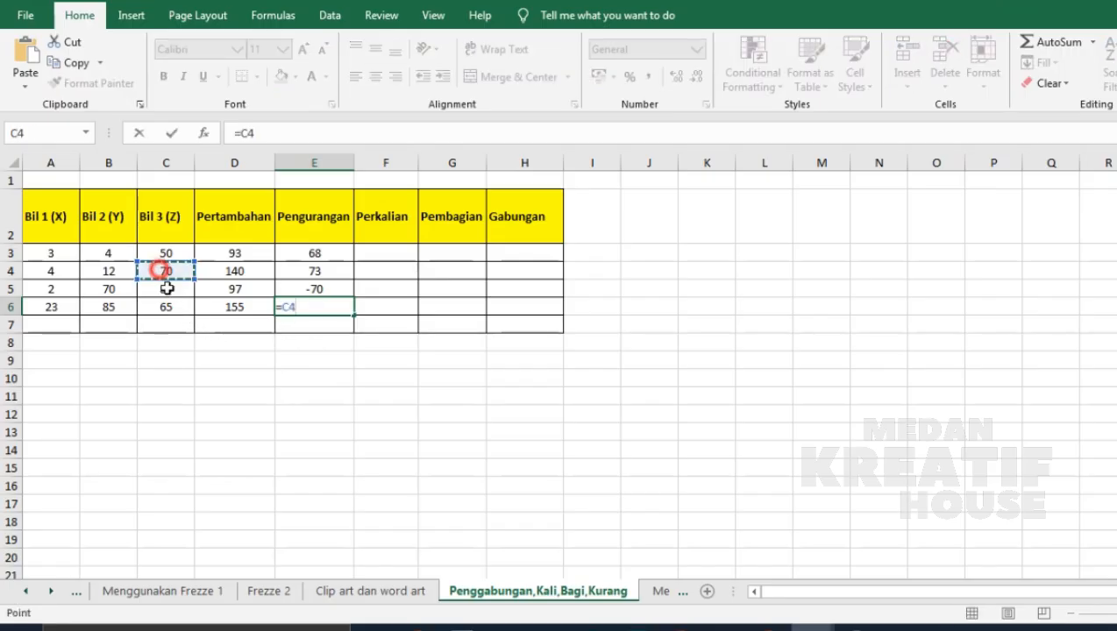
{"action": "type", "text": "-"}
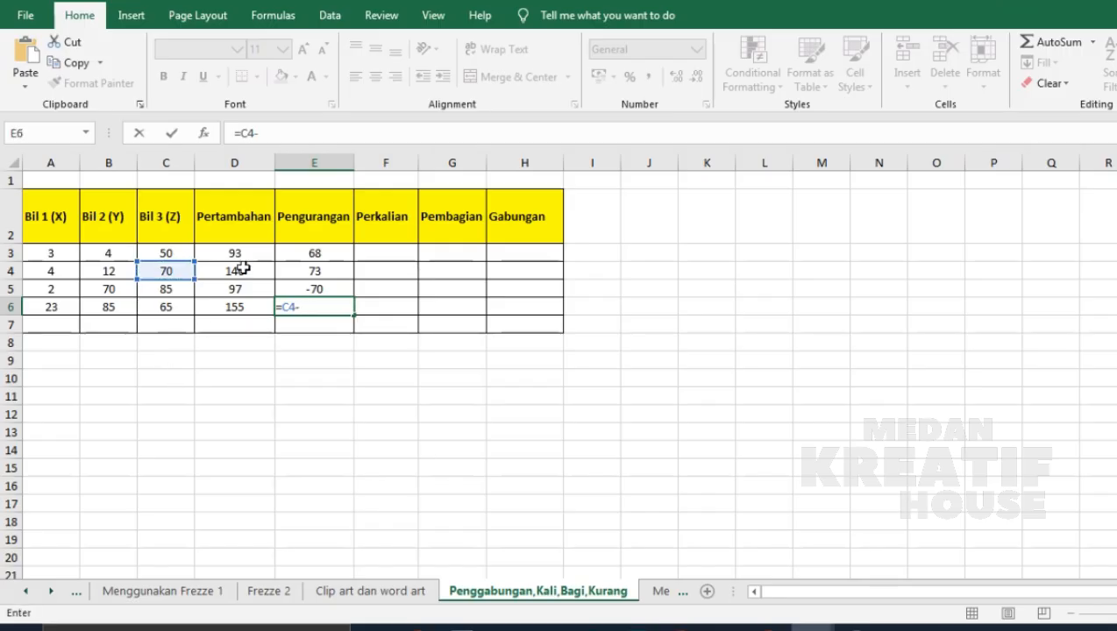
{"action": "left_click", "coordinate": [244, 270]}
{"action": "key", "text": "Return"}
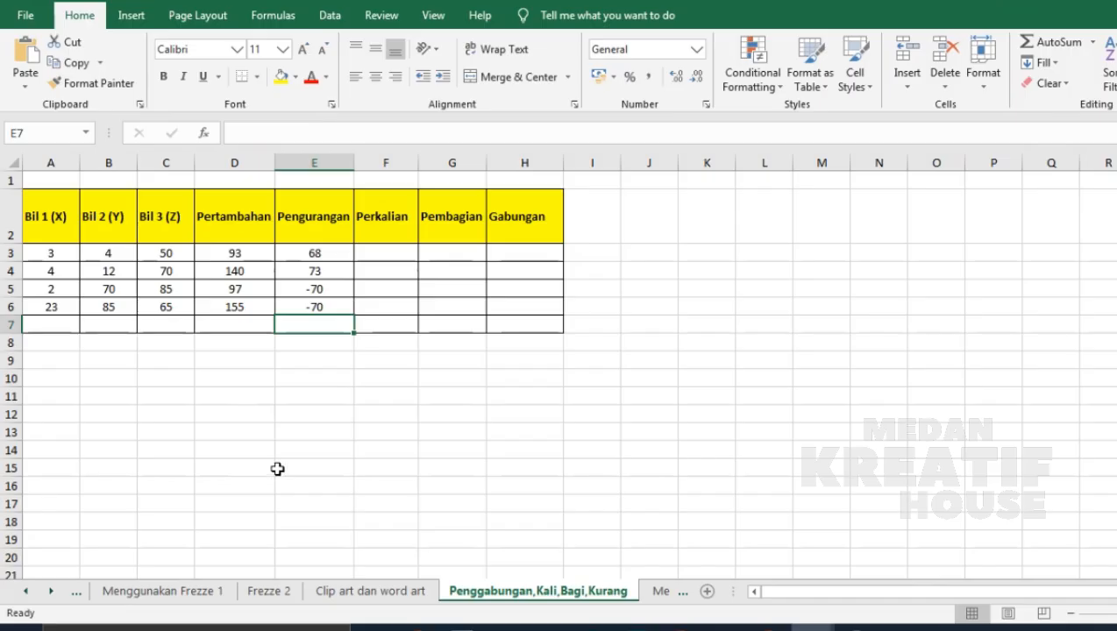
Enter the formula =A4*A5 in cell F3 of the Perkalian column
{"action": "left_click", "coordinate": [388, 248]}
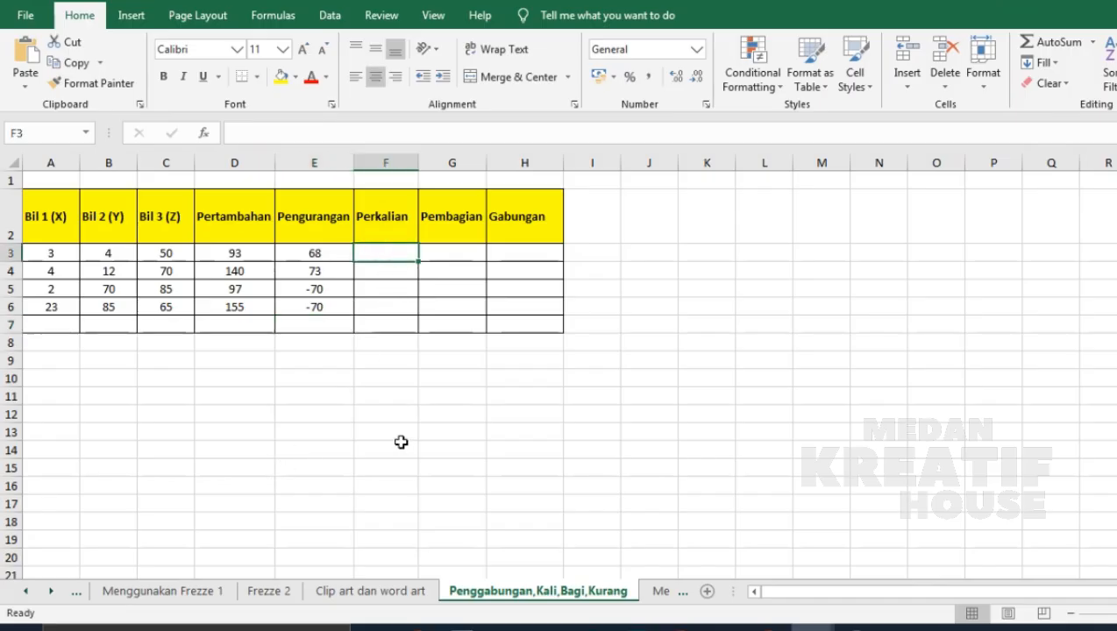
{"action": "type", "text": "="}
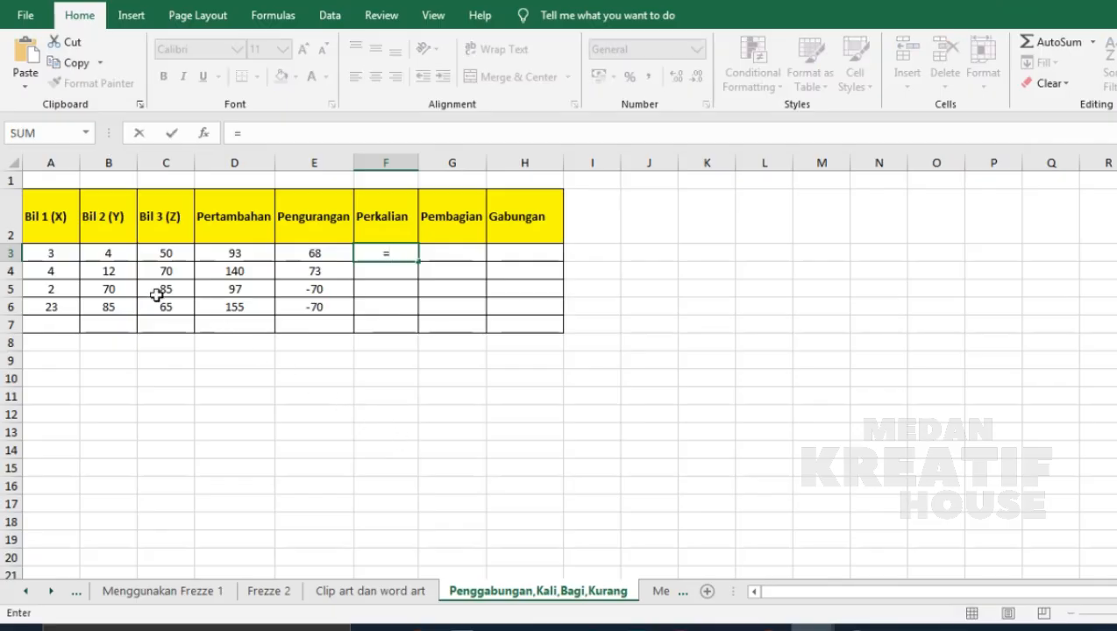
{"action": "left_click", "coordinate": [55, 272]}
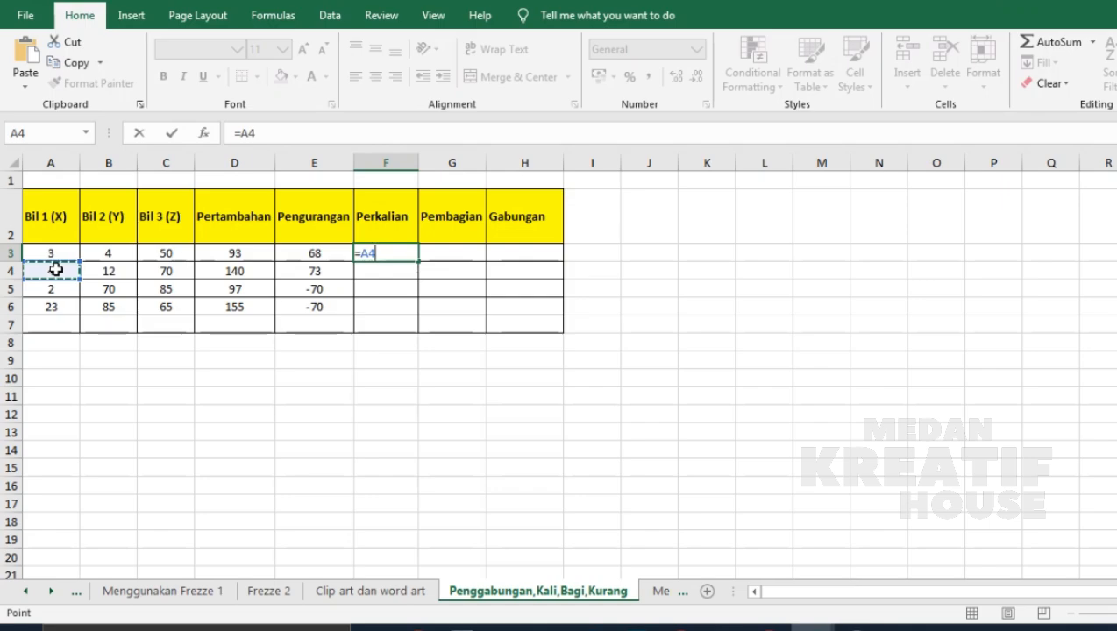
{"action": "type", "text": "*"}
{"action": "left_click", "coordinate": [53, 292]}
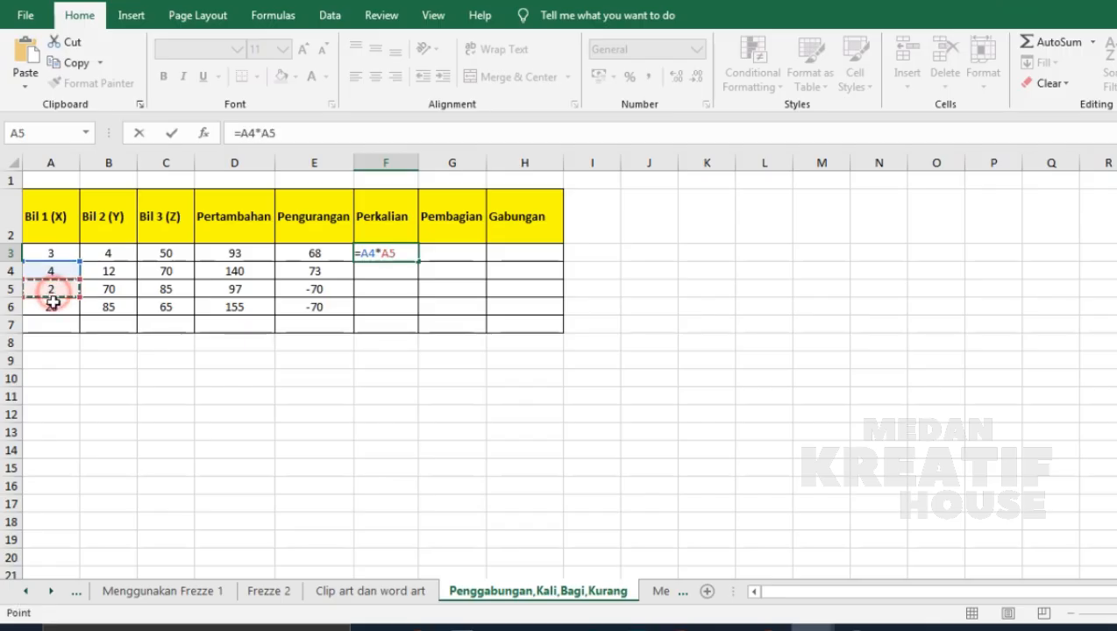
{"action": "key", "text": "Return"}
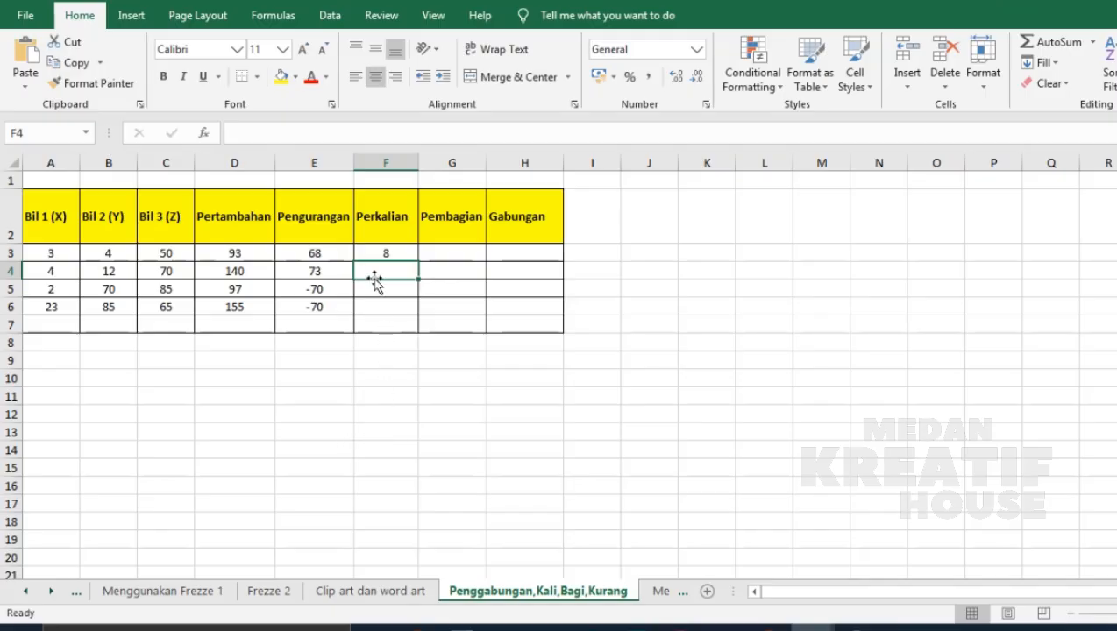
Enter the formula =C4*B5 in cell F4 of the Perkalian column
{"action": "type", "text": "="}
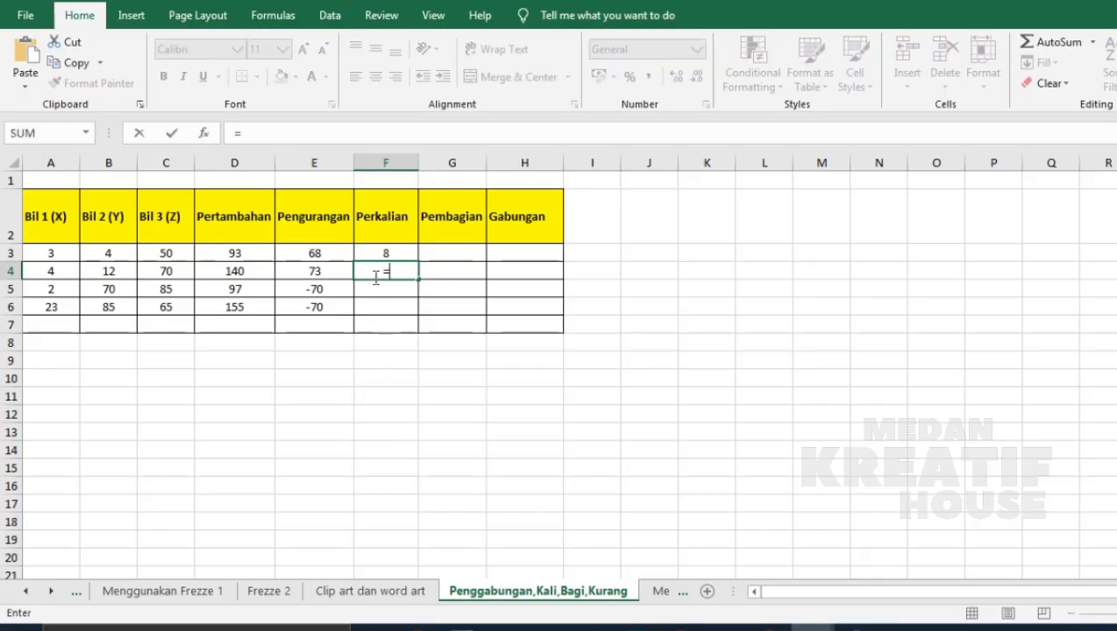
{"action": "left_click", "coordinate": [168, 271]}
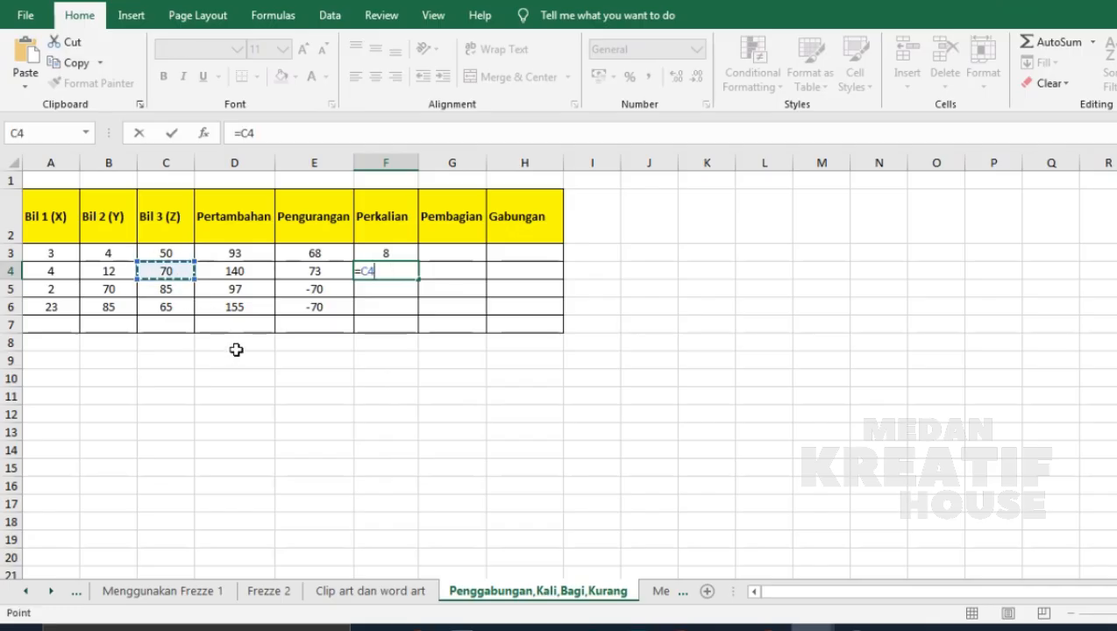
{"action": "type", "text": "*"}
{"action": "left_click", "coordinate": [114, 291]}
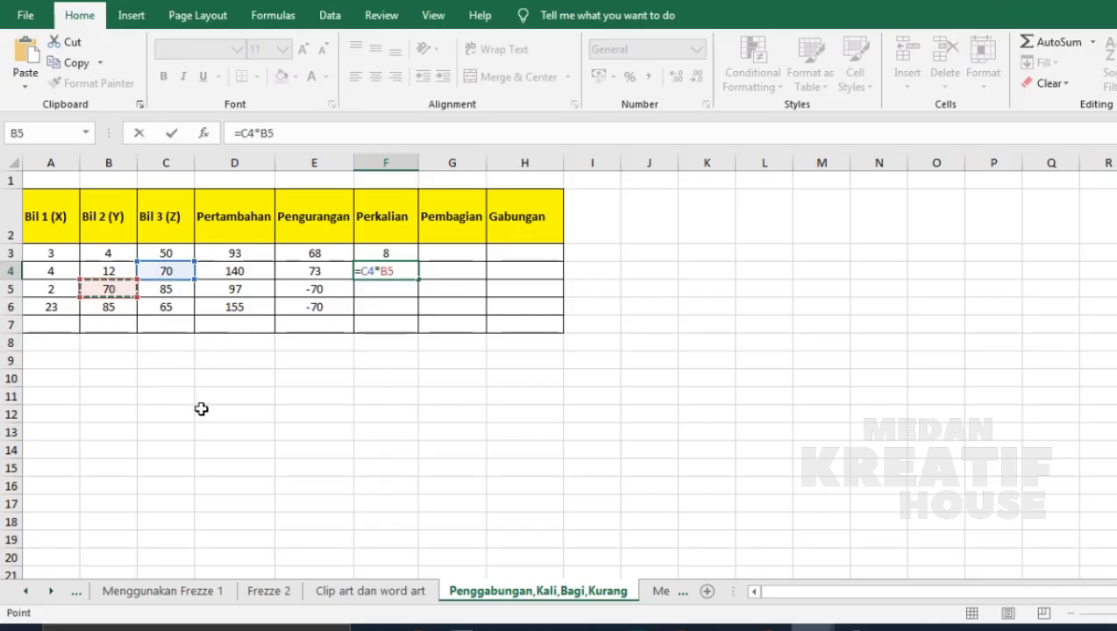
{"action": "key", "text": "Return"}
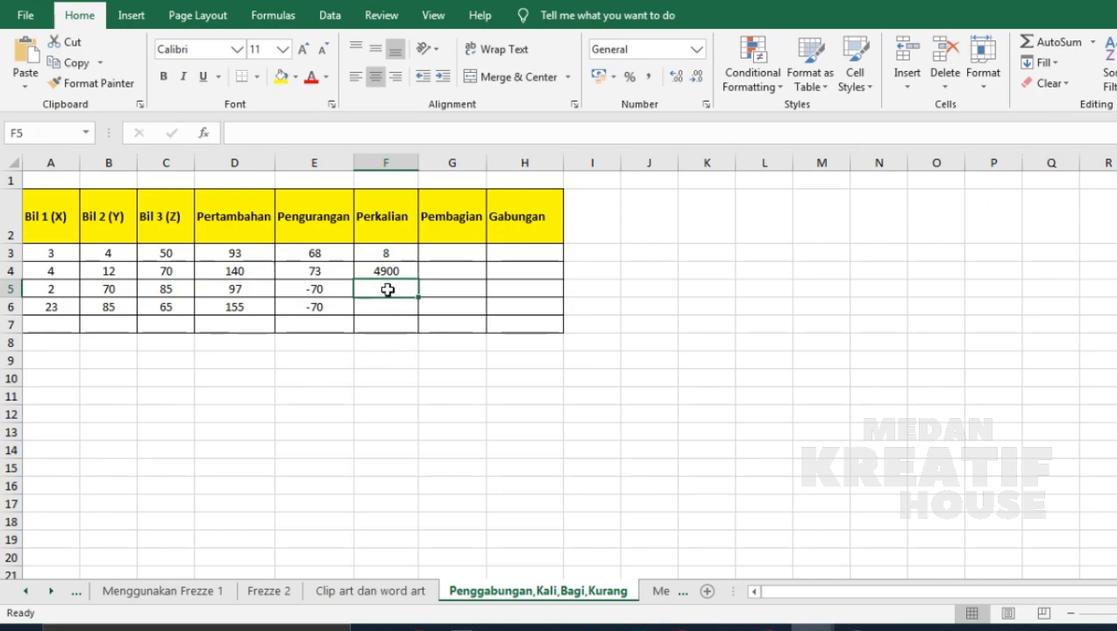
Enter the formula =C6*B5 in cell F5 of the Perkalian column
{"action": "type", "text": "="}
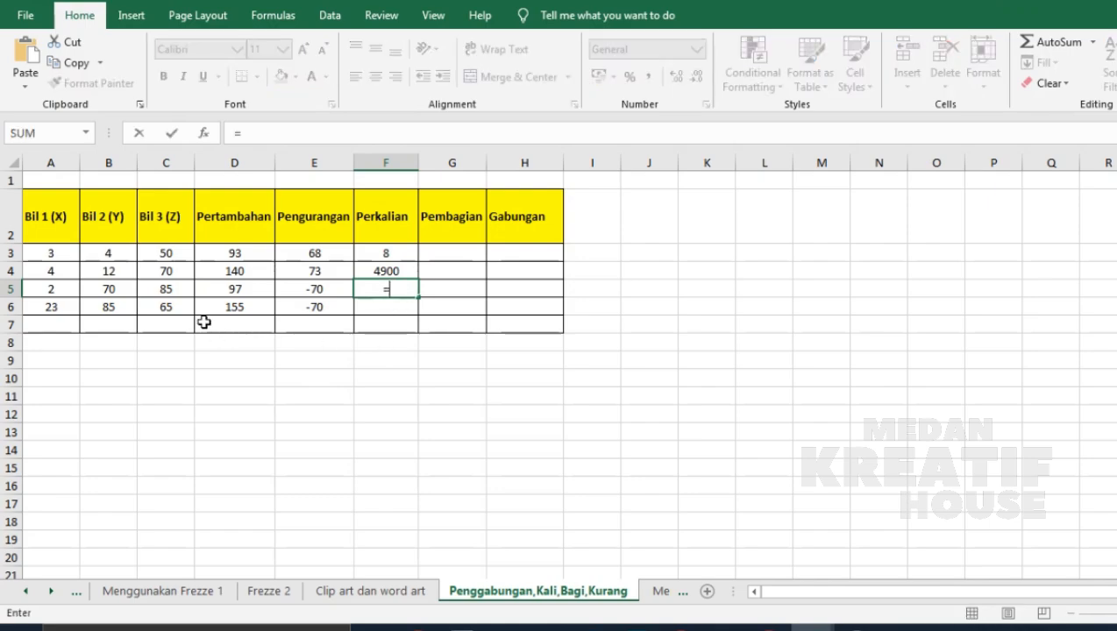
{"action": "left_click", "coordinate": [171, 310]}
{"action": "type", "text": "*"}
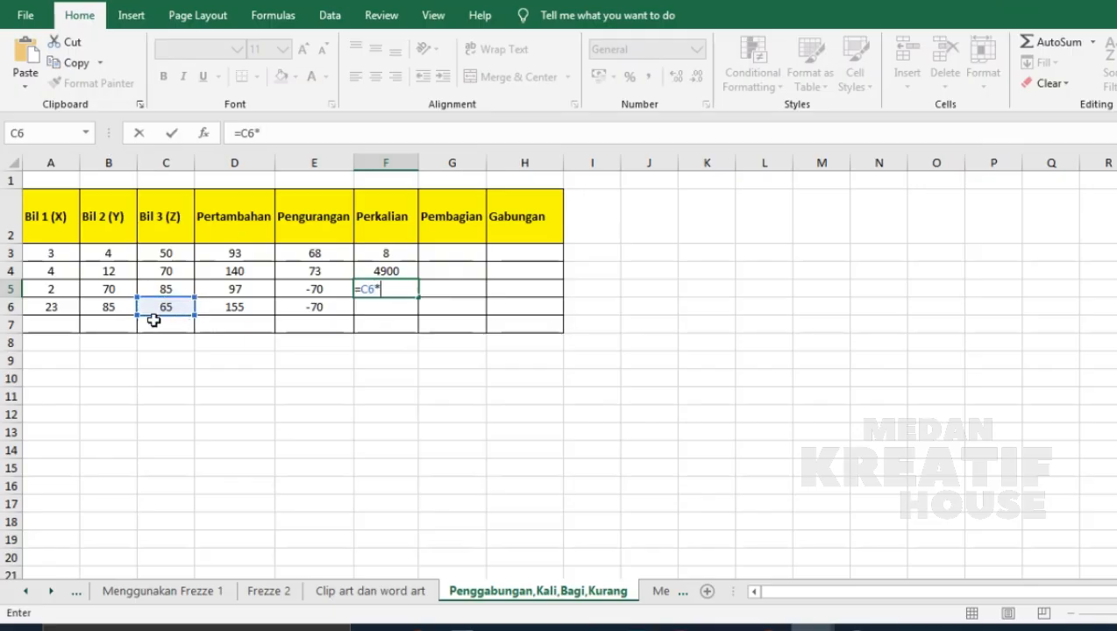
{"action": "left_click", "coordinate": [102, 292]}
{"action": "key", "text": "Return"}
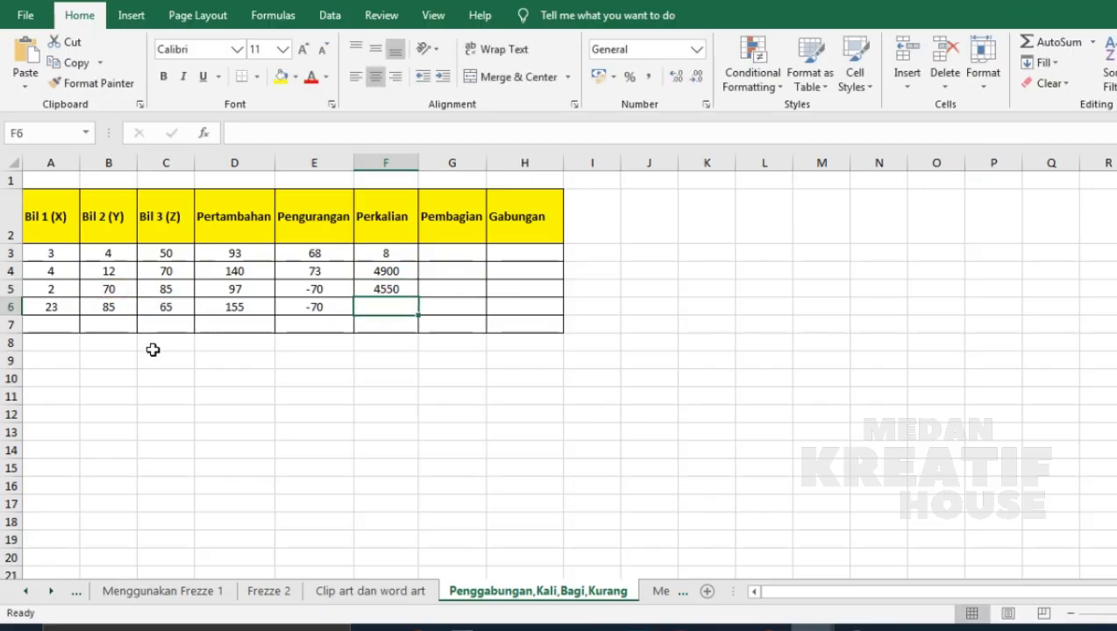
Enter the formula =A6*A4 in cell F6 of the Perkalian column
{"action": "type", "text": "="}
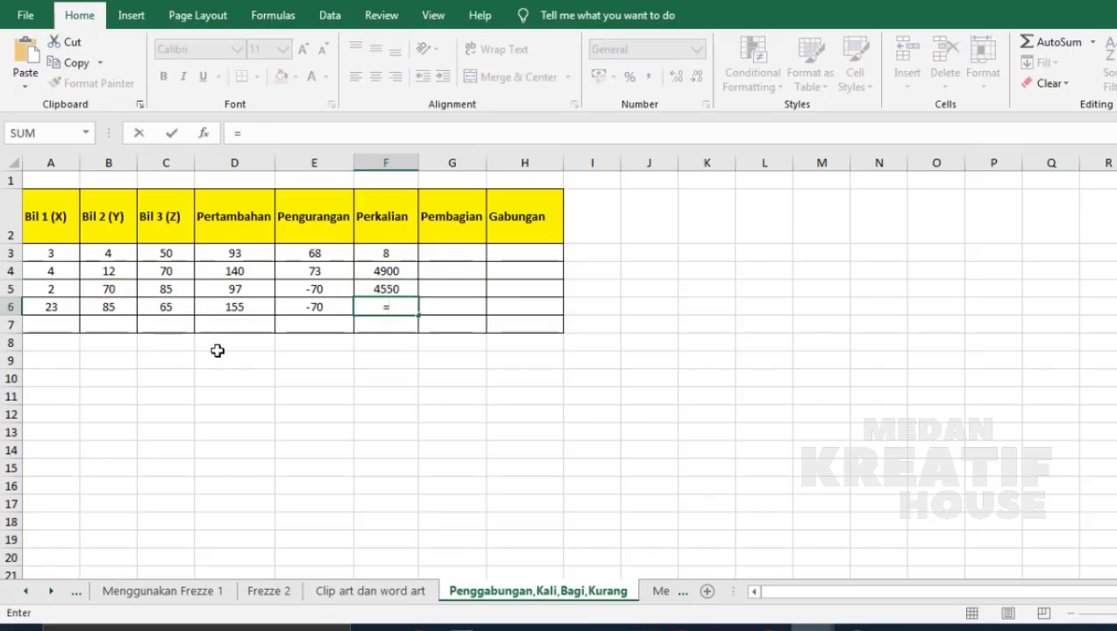
{"action": "left_click", "coordinate": [66, 305]}
{"action": "type", "text": "*"}
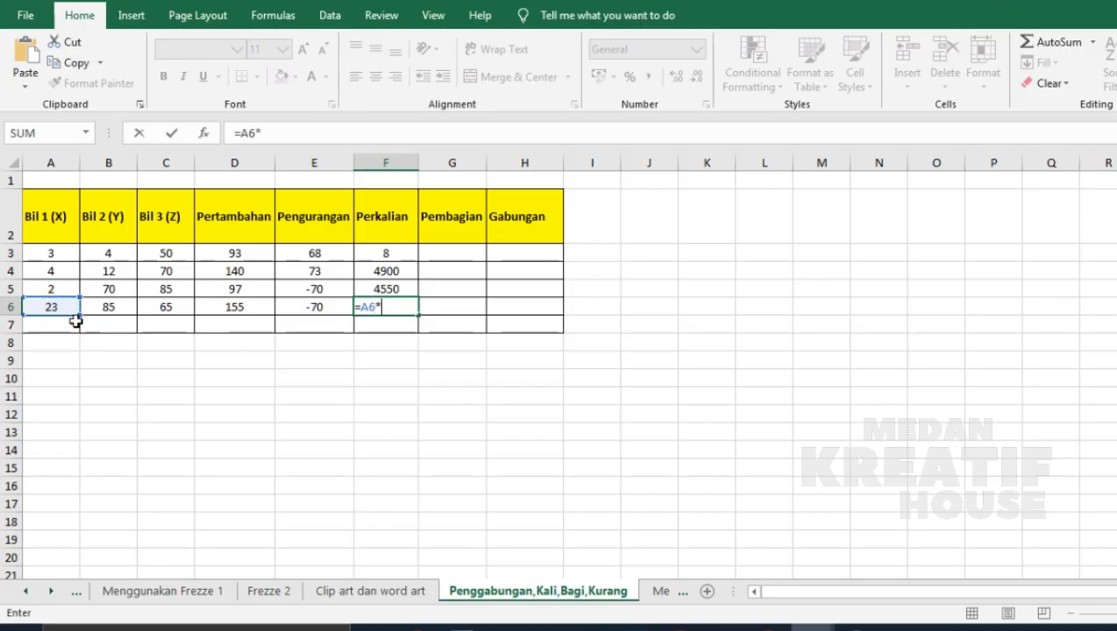
{"action": "left_click", "coordinate": [71, 272]}
{"action": "key", "text": "Return"}
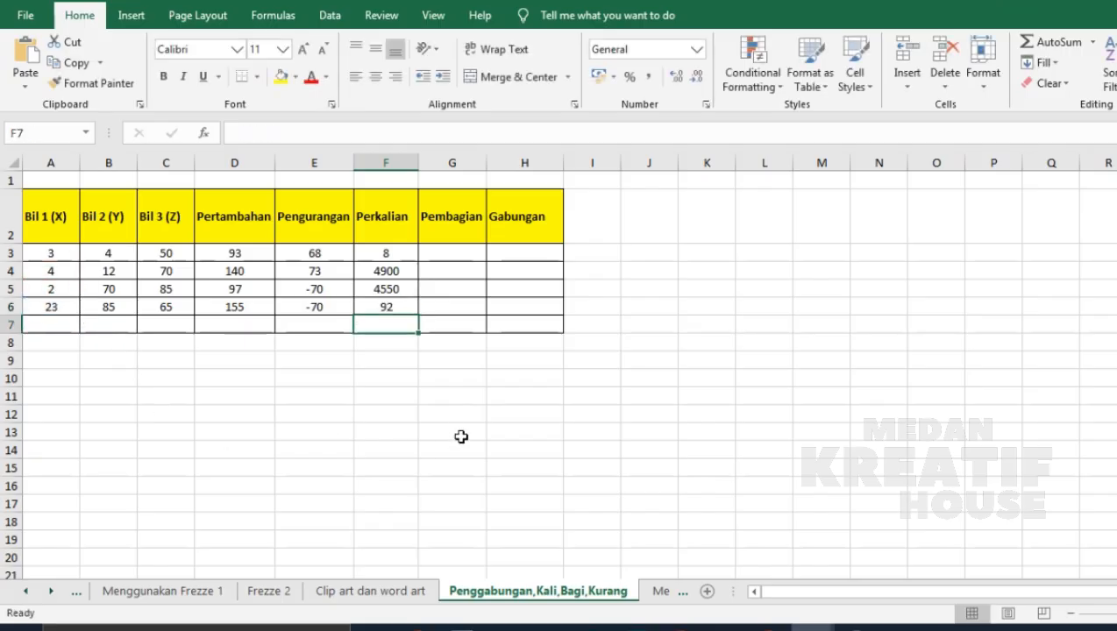
Enter the formula =C3/A5 in cell G3 of the Pembagian column
{"action": "left_click", "coordinate": [454, 429]}
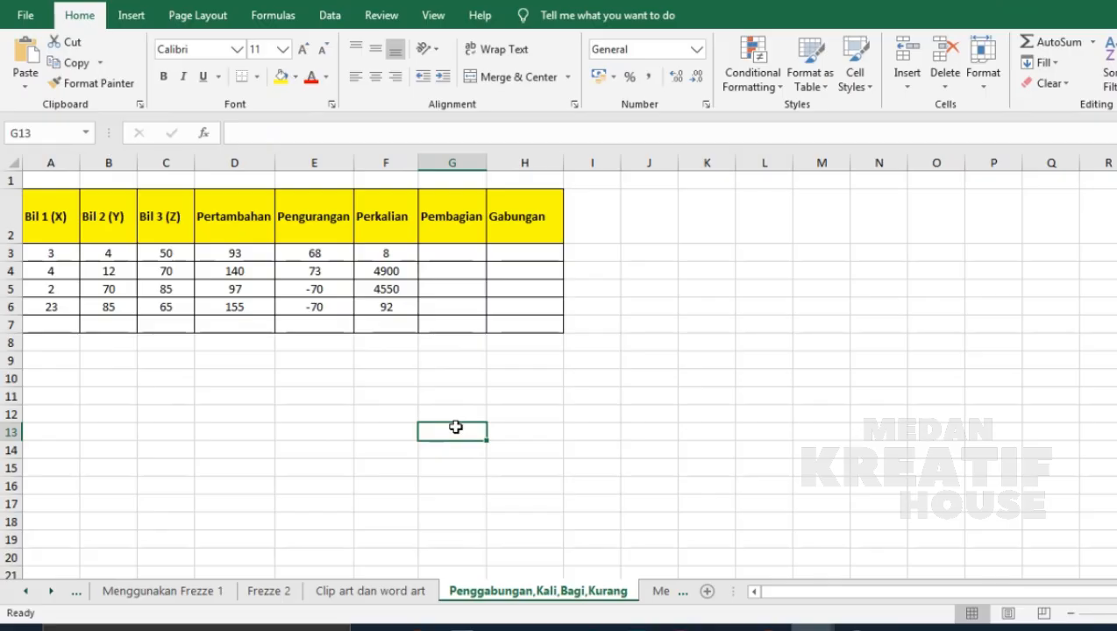
{"action": "left_click", "coordinate": [467, 235]}
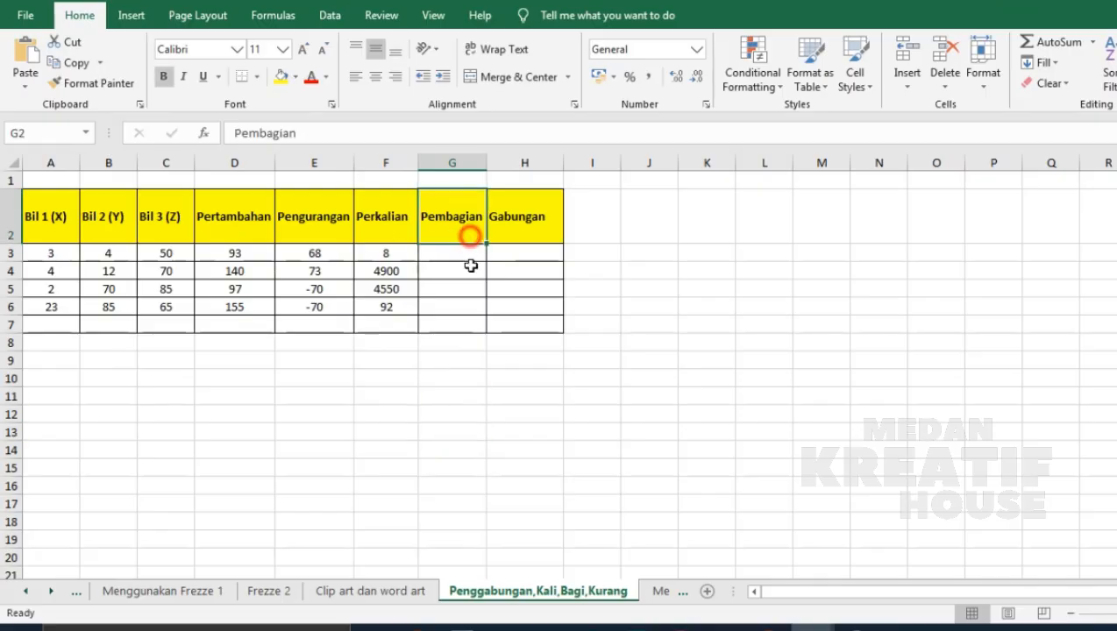
{"action": "left_click", "coordinate": [466, 254]}
{"action": "type", "text": "="}
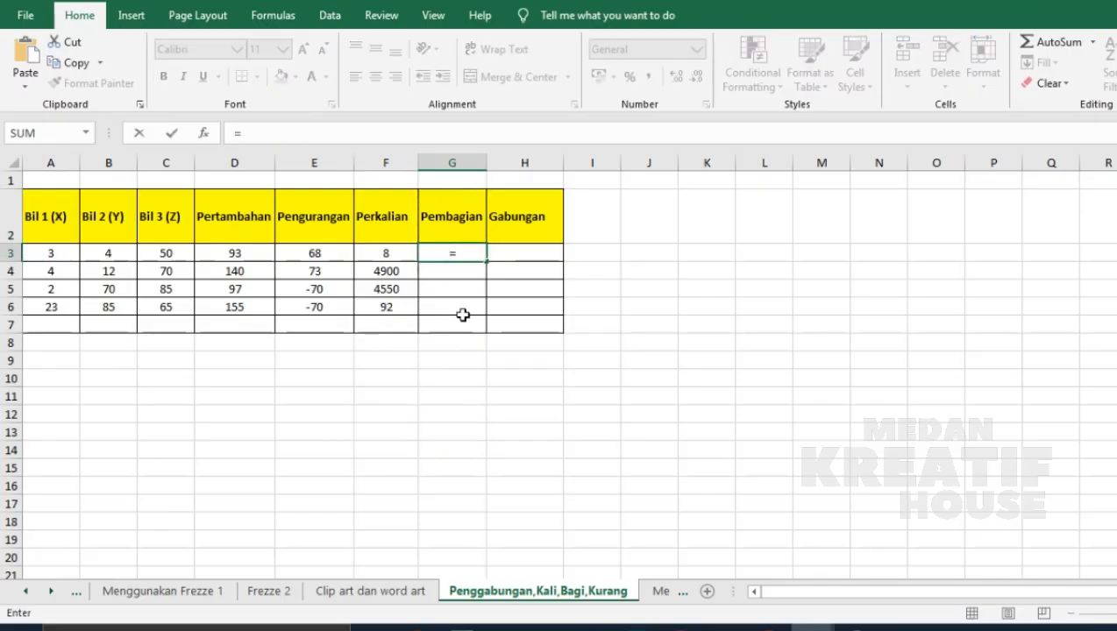
{"action": "left_click", "coordinate": [154, 256]}
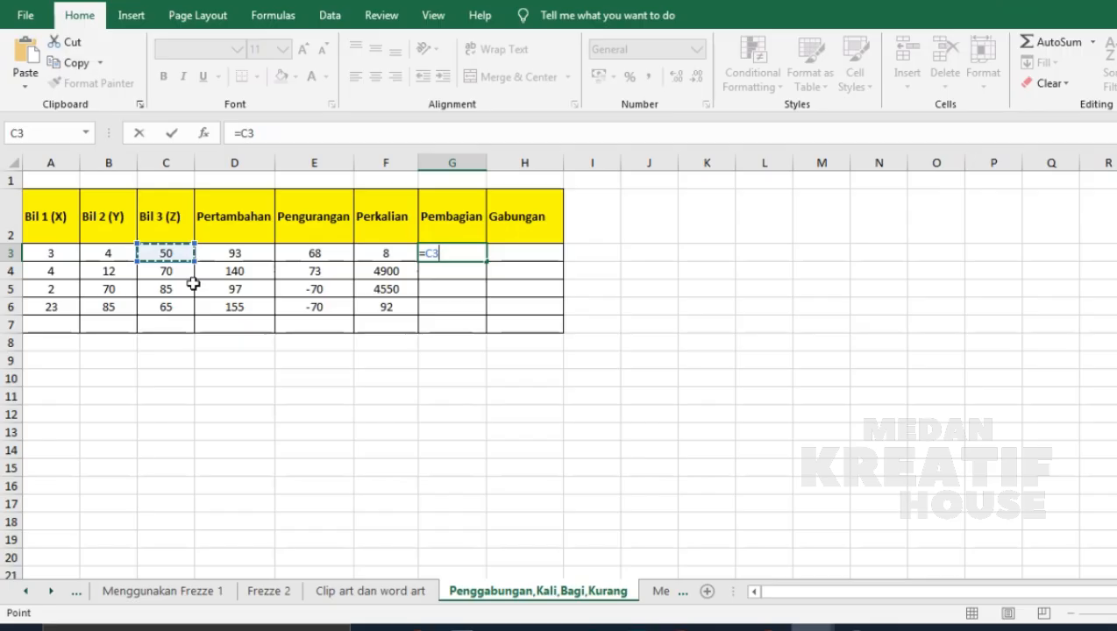
{"action": "type", "text": "/"}
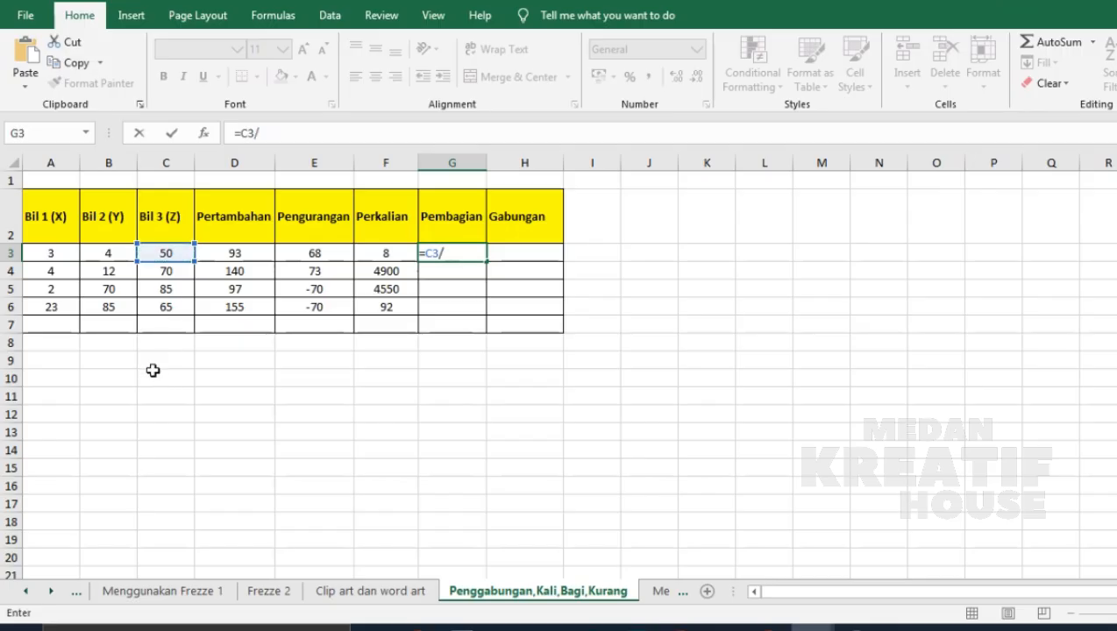
{"action": "left_click", "coordinate": [58, 289]}
{"action": "key", "text": "Return"}
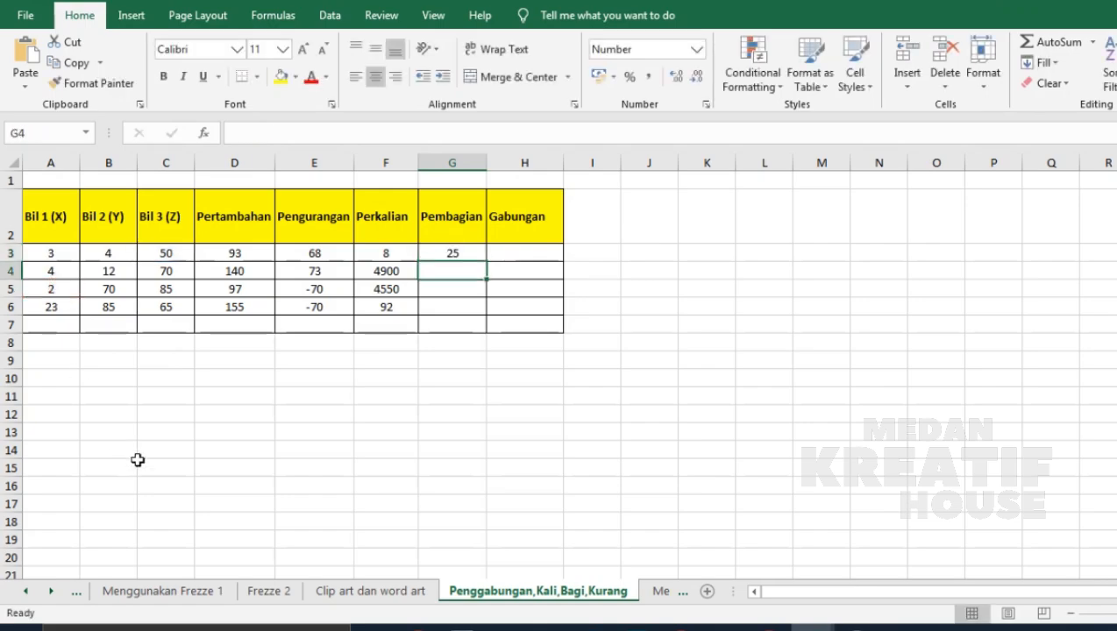
Enter the formula =D4/A5 in cell G4 of the Pembagian column and format the cell to show no decimal places
{"action": "type", "text": "="}
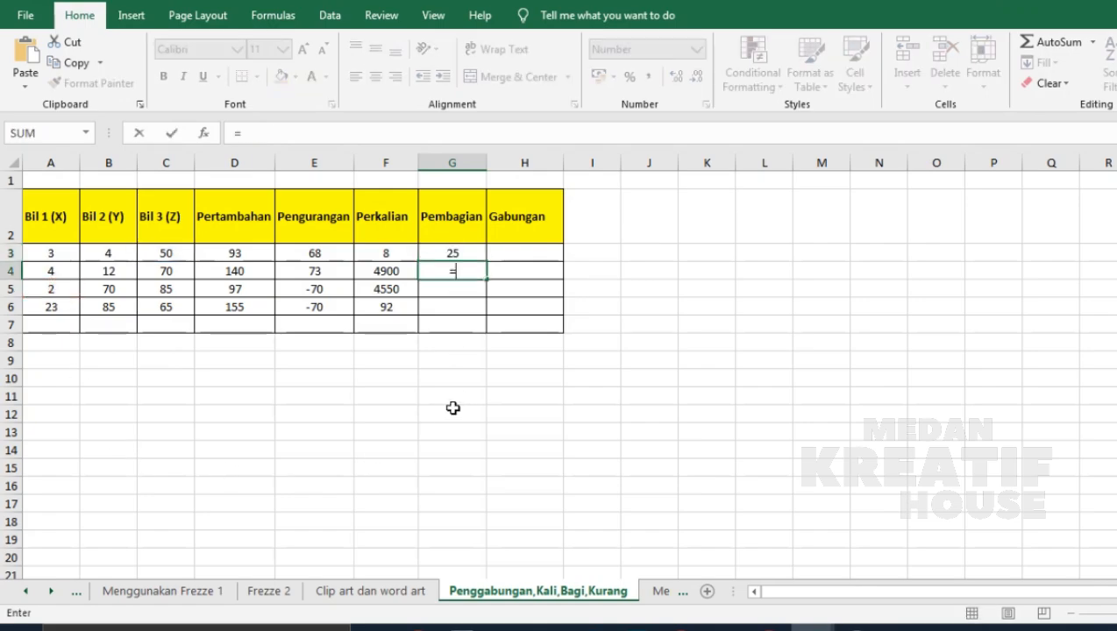
{"action": "left_click", "coordinate": [220, 267]}
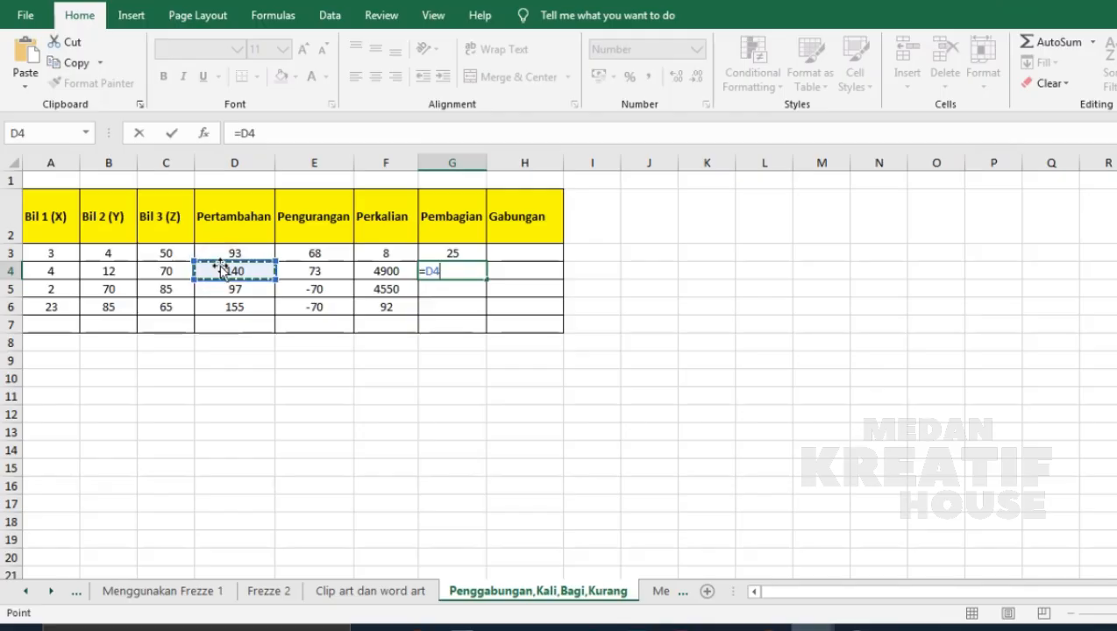
{"action": "type", "text": "/"}
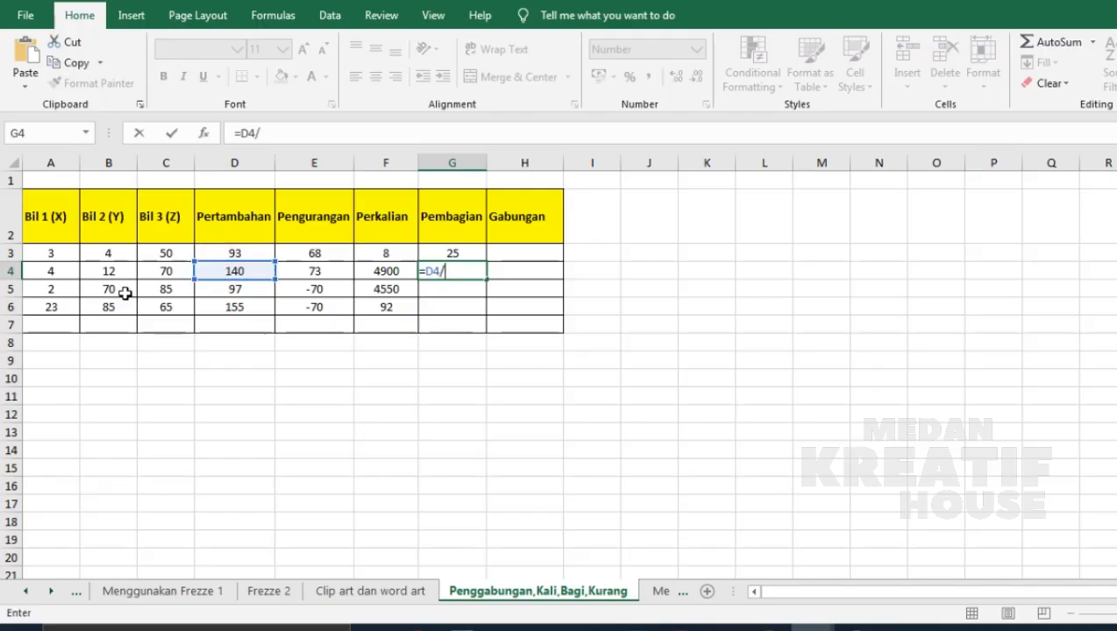
{"action": "left_click", "coordinate": [72, 290]}
{"action": "key", "text": "Return"}
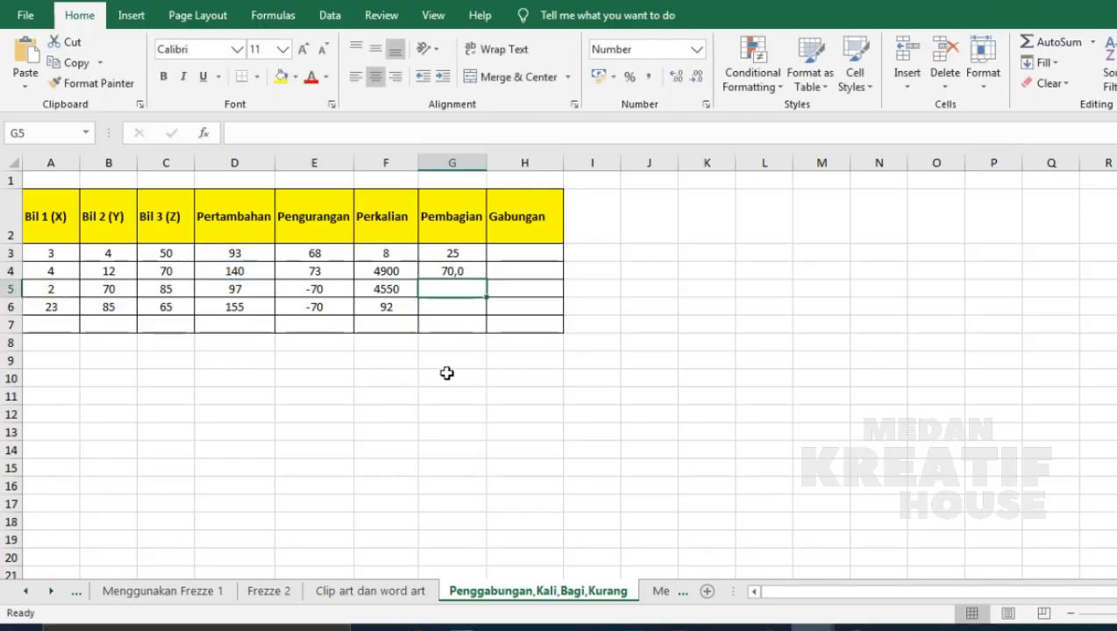
{"action": "left_click", "coordinate": [452, 273]}
{"action": "left_click", "coordinate": [696, 76]}
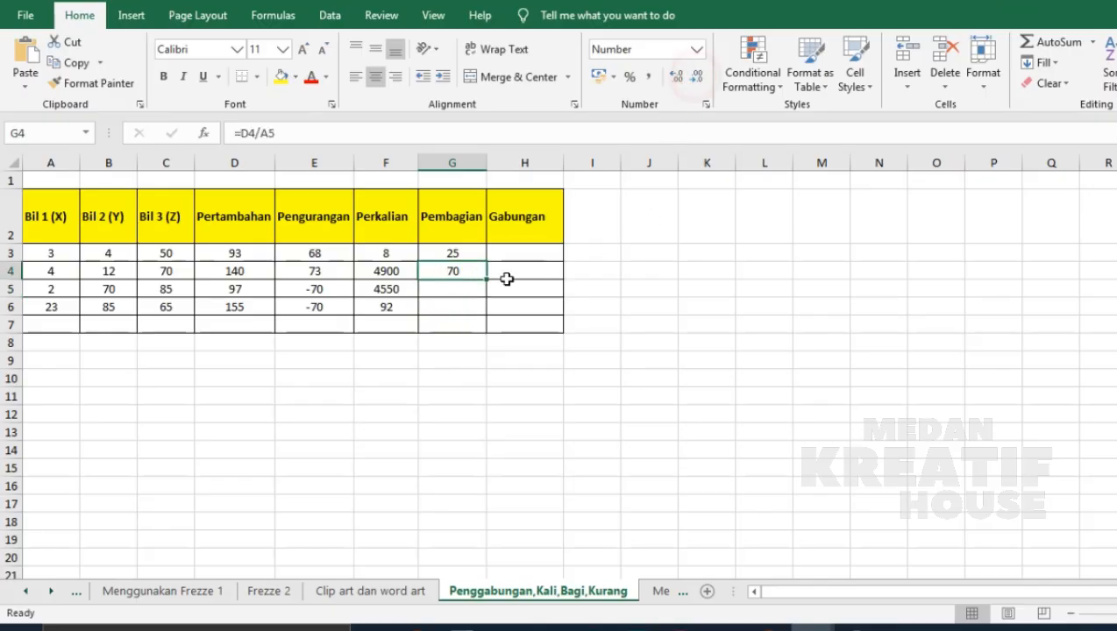
Enter the formula =C6/A5 in cell G5 of the Pembagian column
{"action": "left_click", "coordinate": [435, 289]}
{"action": "type", "text": "="}
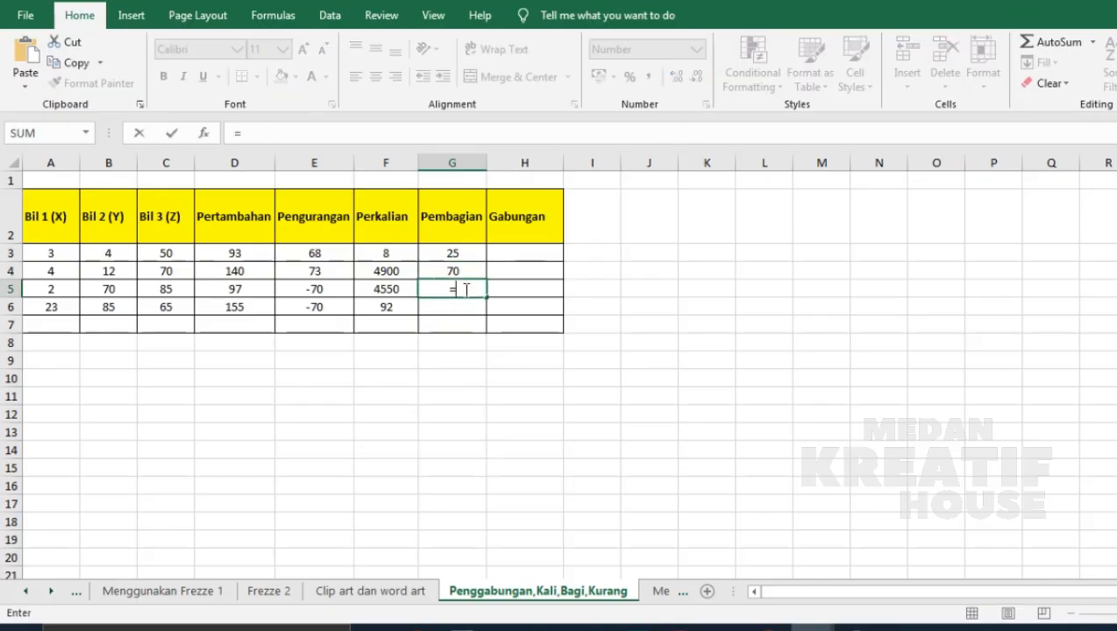
{"action": "left_click", "coordinate": [160, 309]}
{"action": "type", "text": "/"}
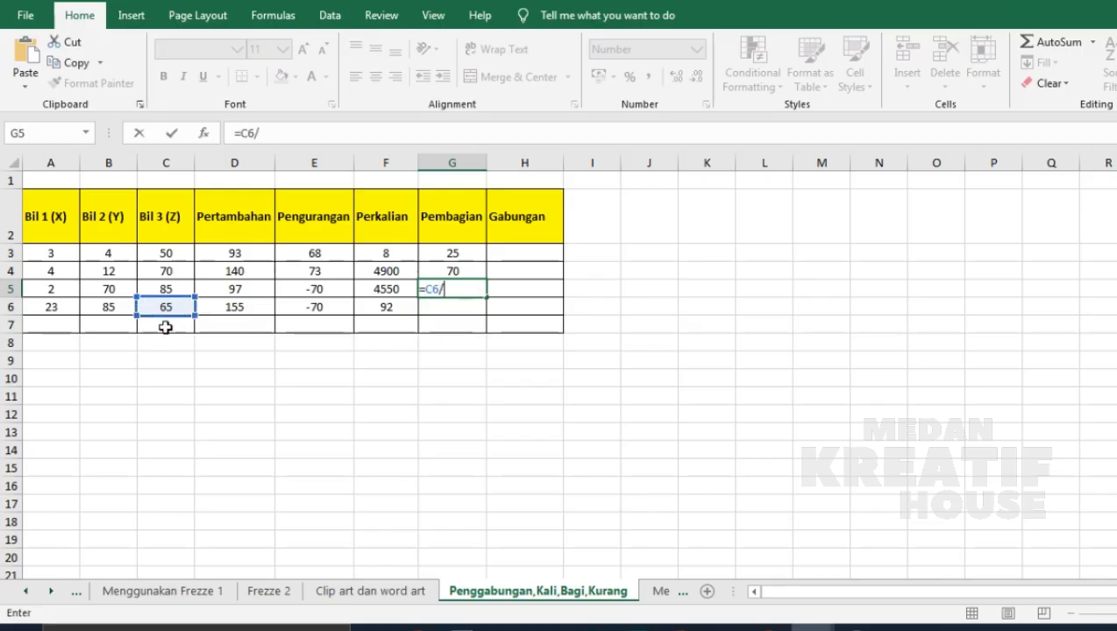
{"action": "left_click", "coordinate": [56, 291]}
{"action": "key", "text": "Return"}
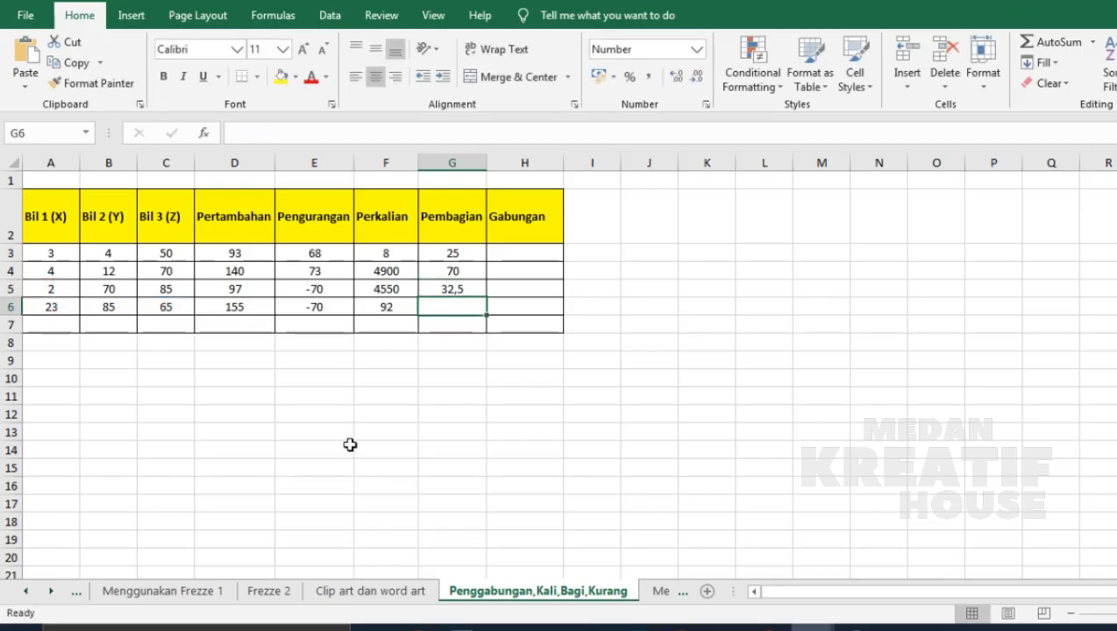
Enter the formula =A4/A6 in cell G6 of the Pembagian column
{"action": "left_click", "coordinate": [441, 290]}
{"action": "left_click", "coordinate": [446, 304]}
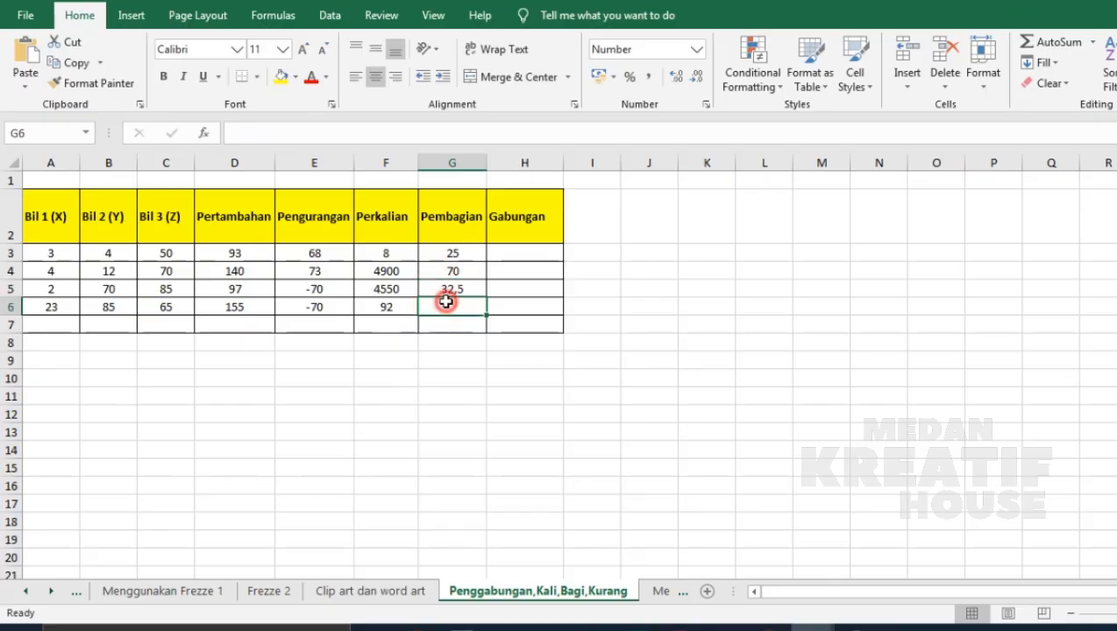
{"action": "type", "text": "="}
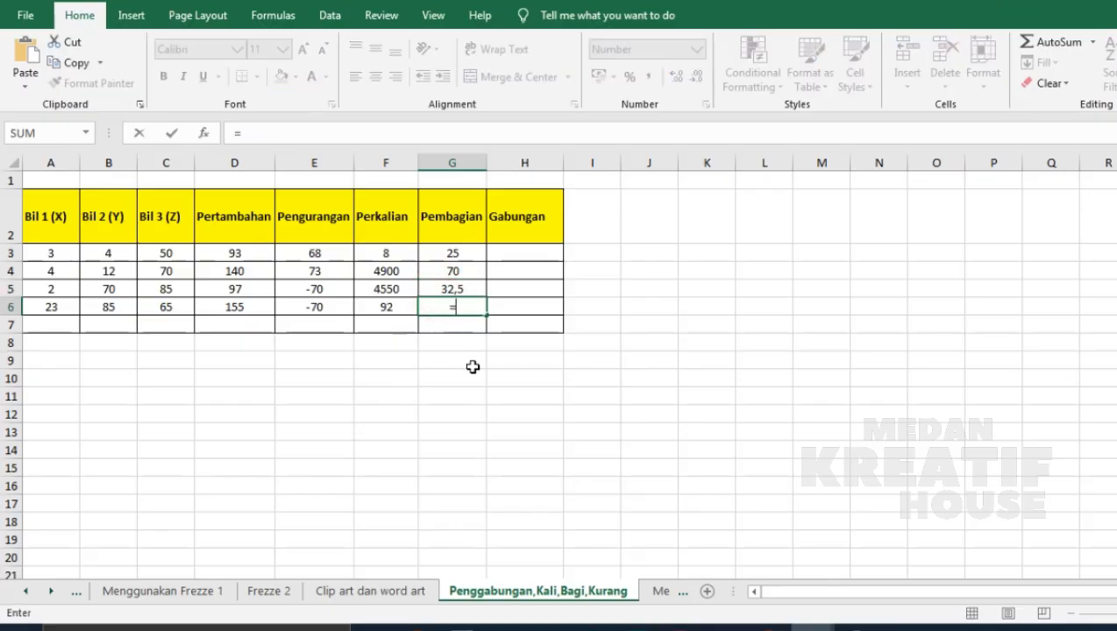
{"action": "left_click", "coordinate": [53, 274]}
{"action": "type", "text": "/"}
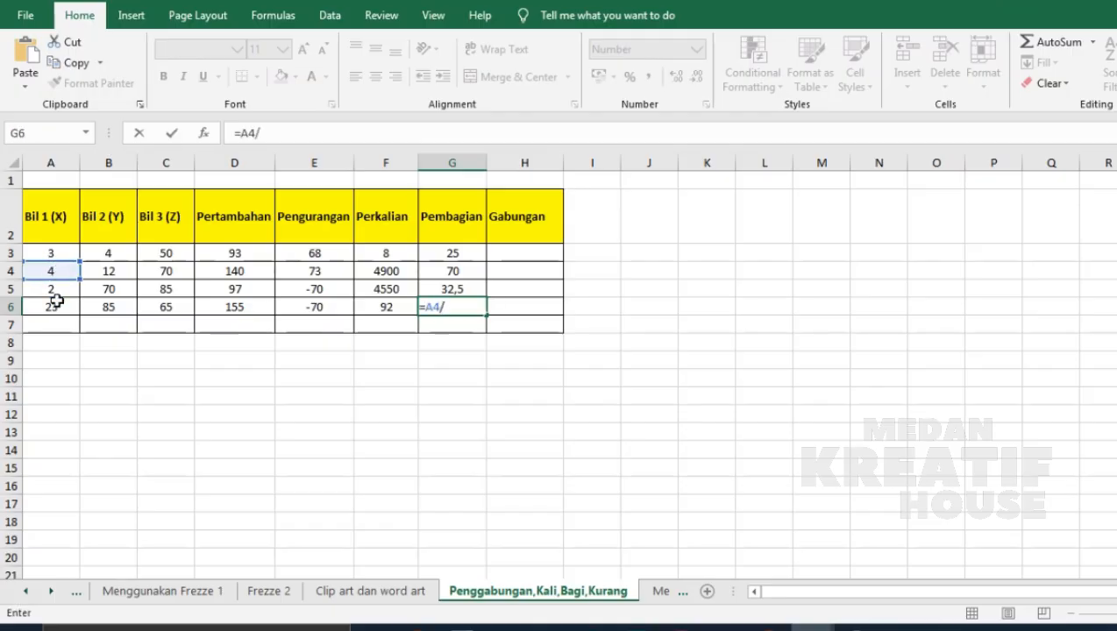
{"action": "left_click", "coordinate": [56, 301]}
{"action": "key", "text": "Return"}
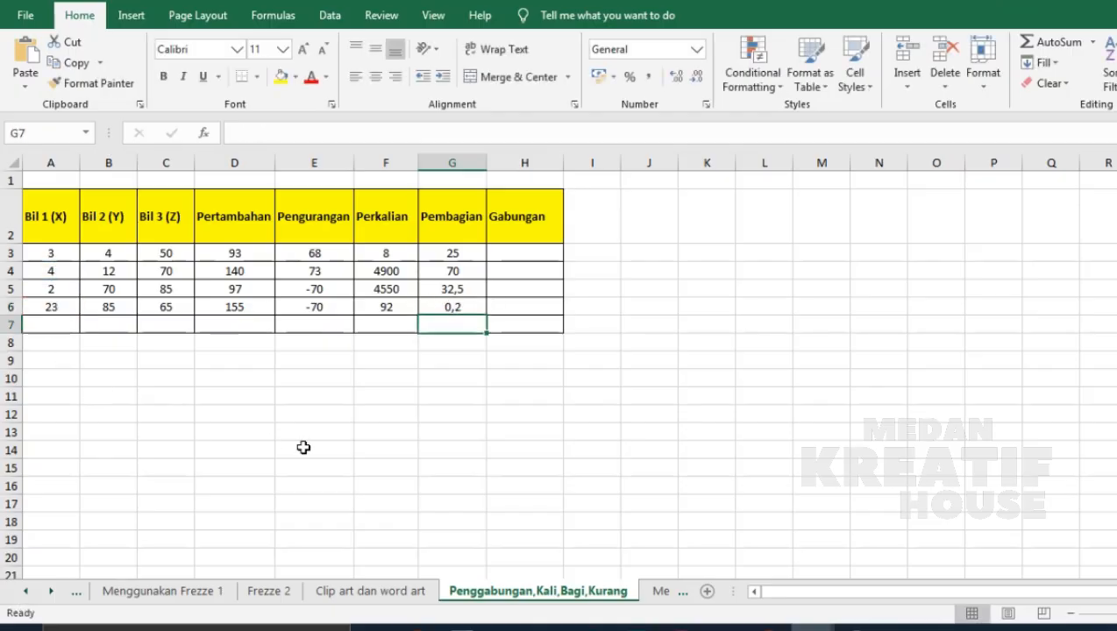
{"action": "left_click", "coordinate": [443, 309]}
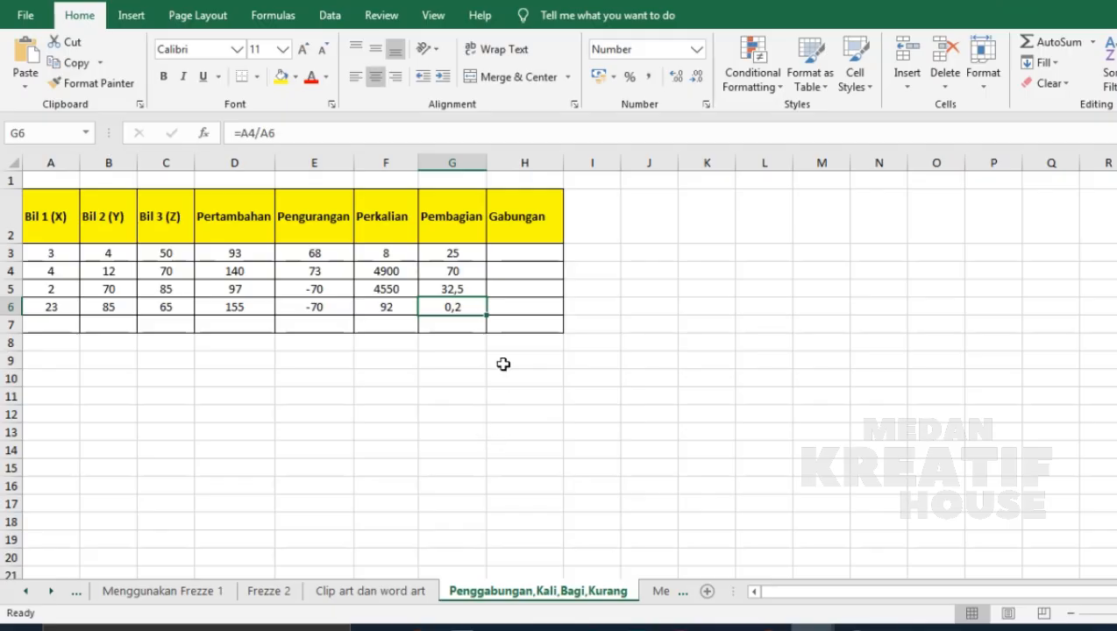
Enter the combined formula =B5+C3*A3/A5 in cell H3 of the Gabungan column and review it
{"action": "left_click", "coordinate": [500, 252]}
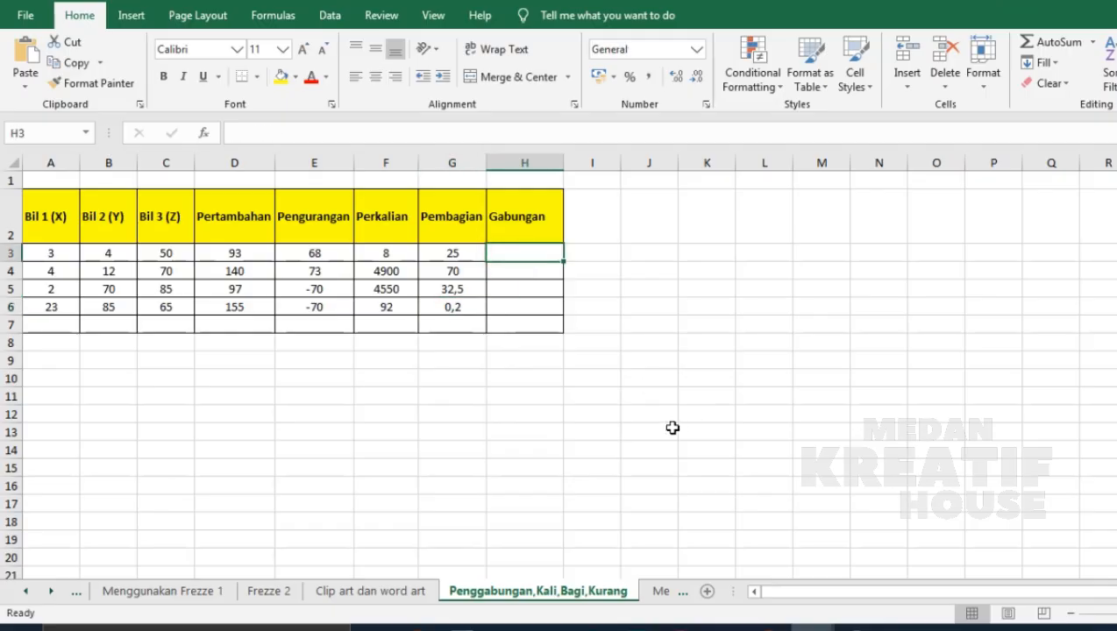
{"action": "type", "text": "="}
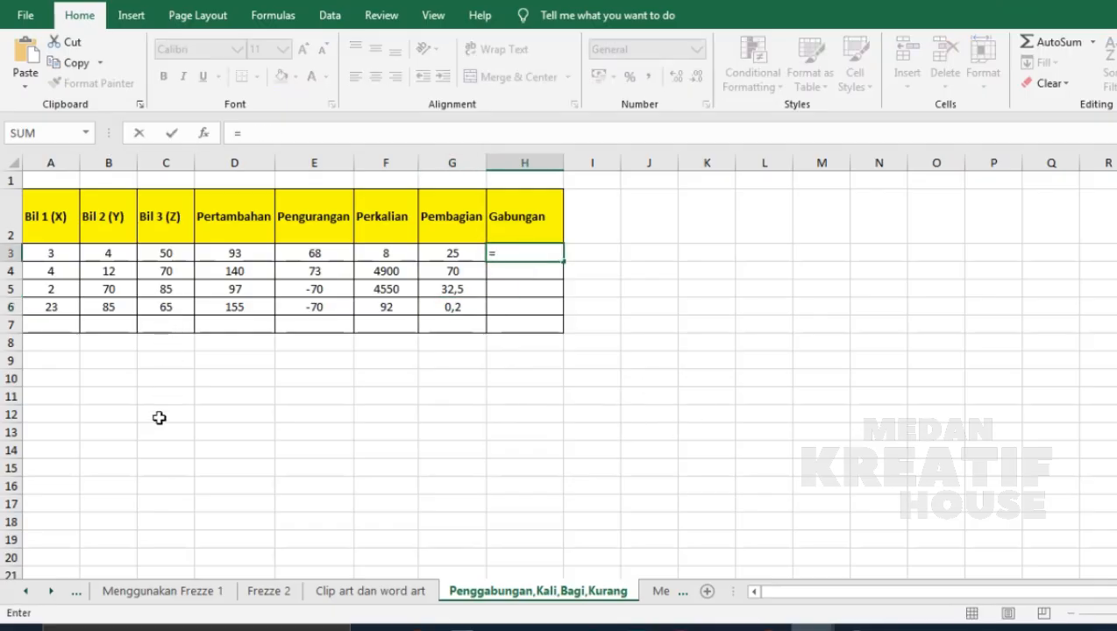
{"action": "left_click", "coordinate": [108, 289]}
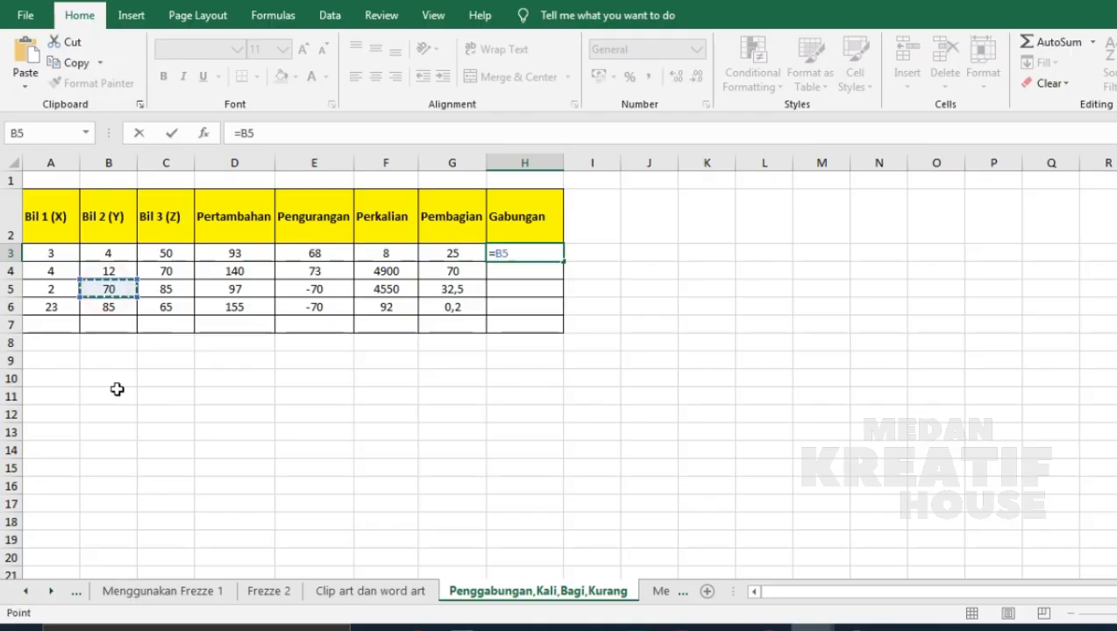
{"action": "type", "text": "+"}
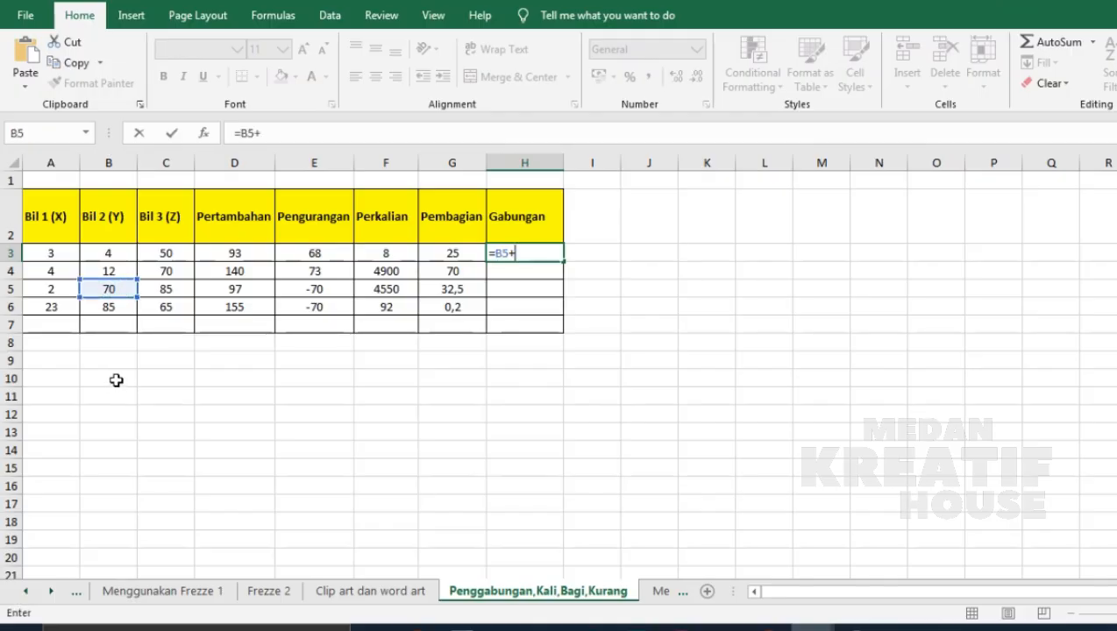
{"action": "left_click", "coordinate": [166, 252]}
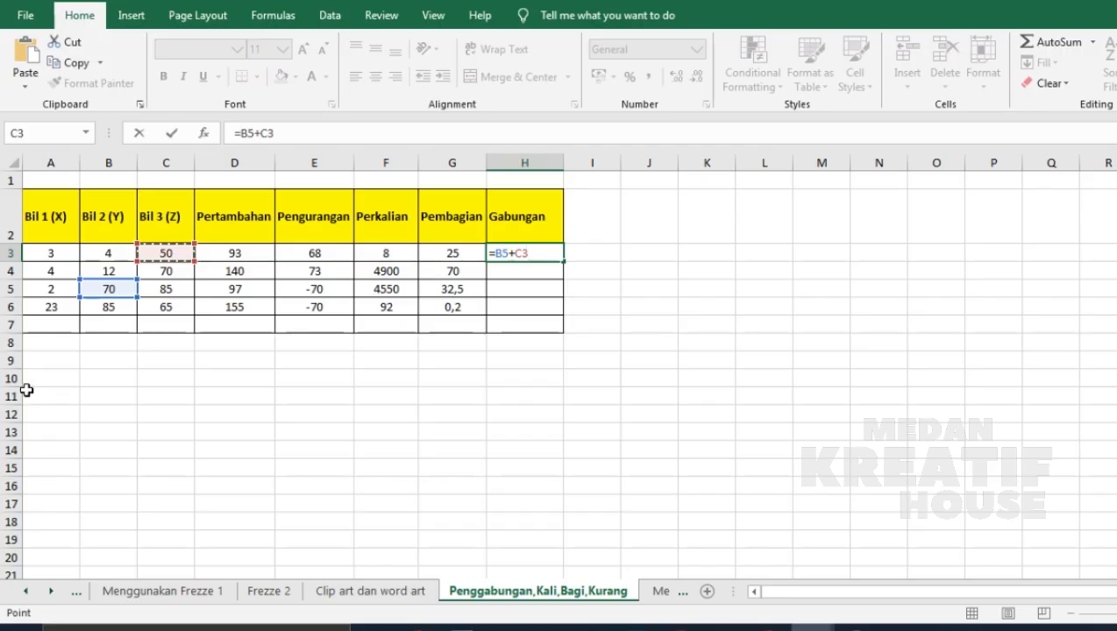
{"action": "type", "text": "*"}
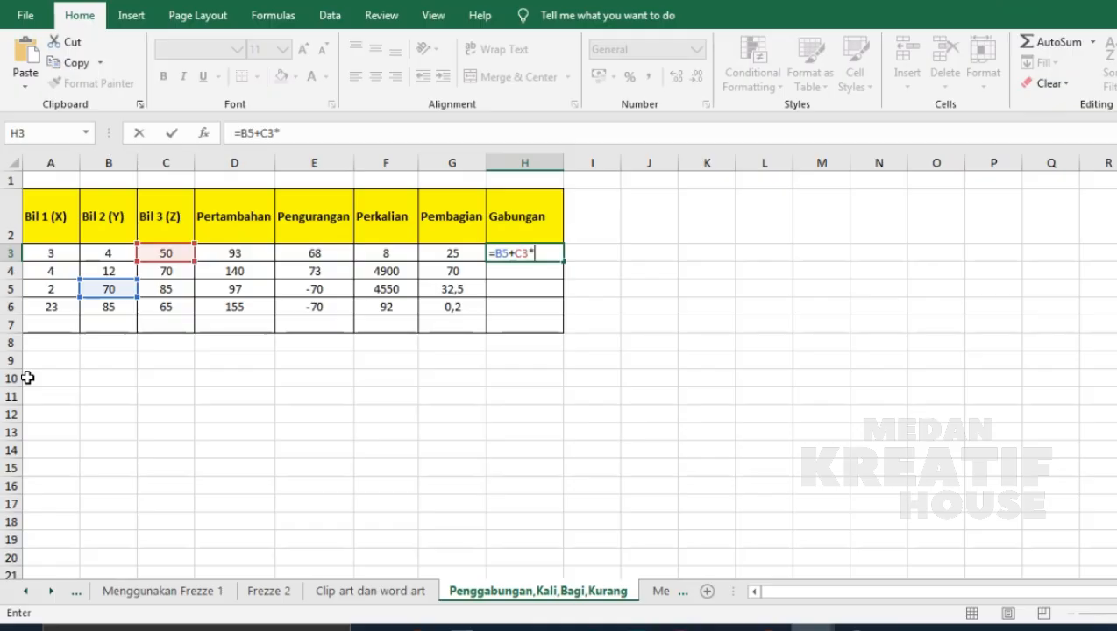
{"action": "left_click", "coordinate": [54, 254]}
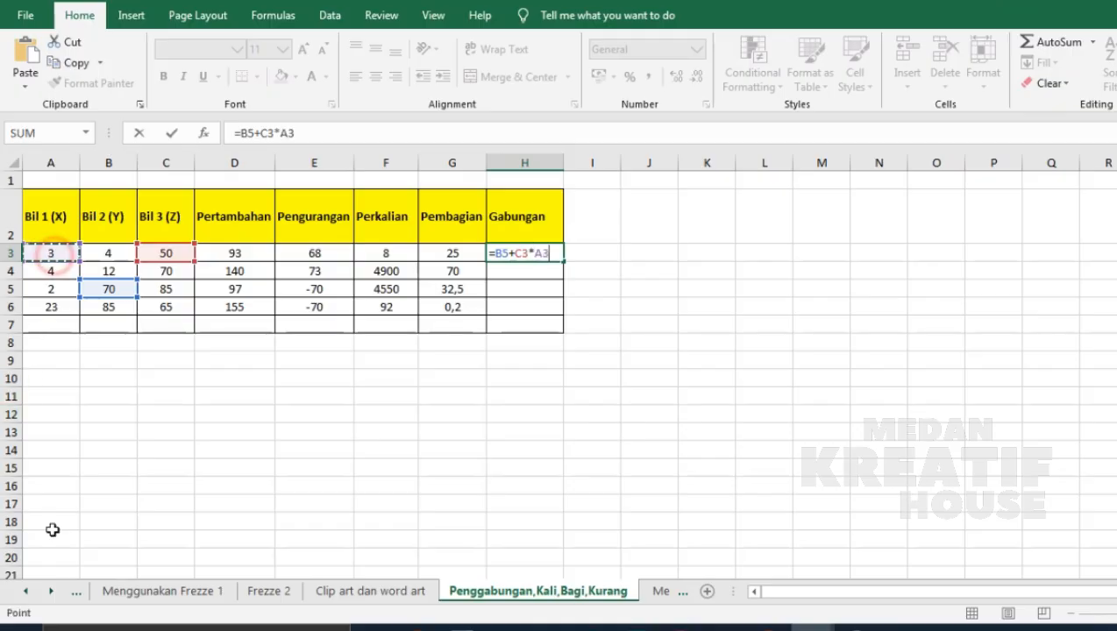
{"action": "type", "text": "/"}
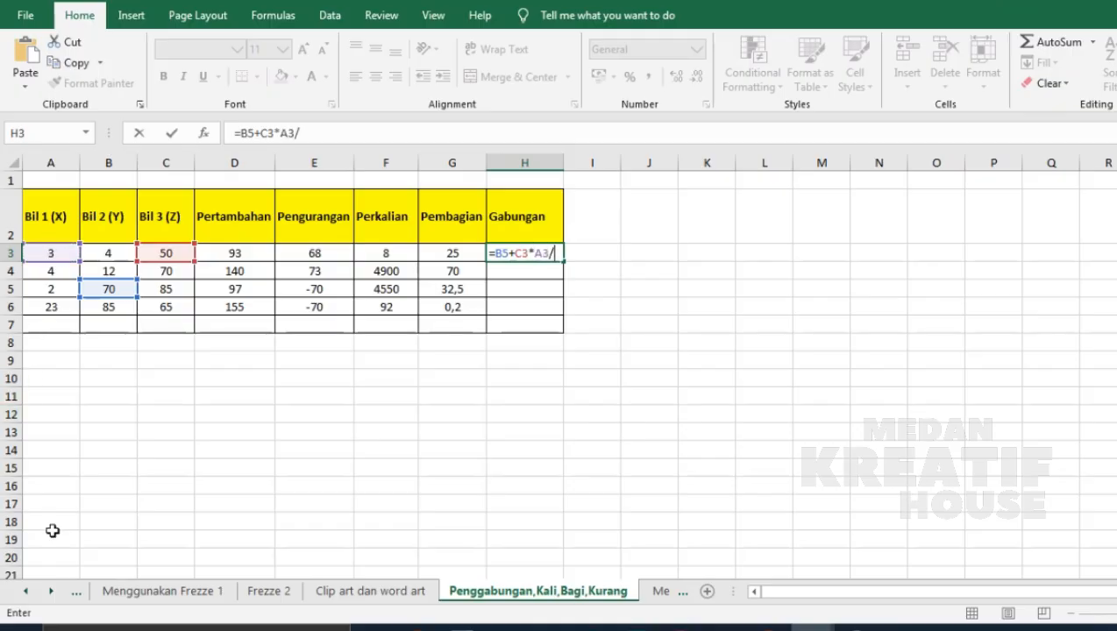
{"action": "left_click", "coordinate": [50, 289]}
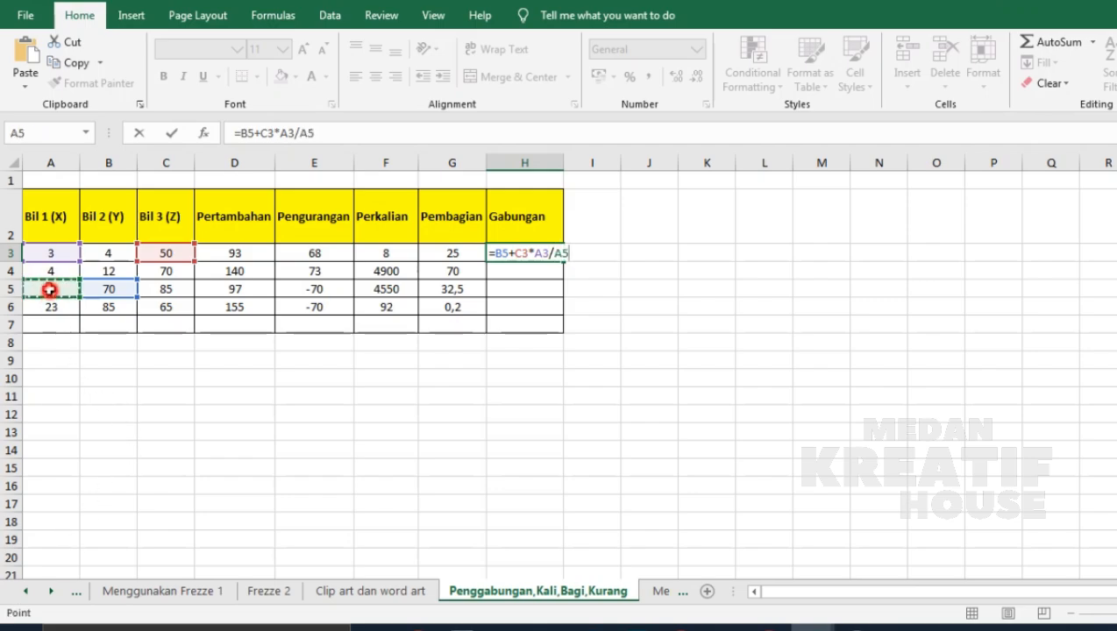
{"action": "key", "text": "Return"}
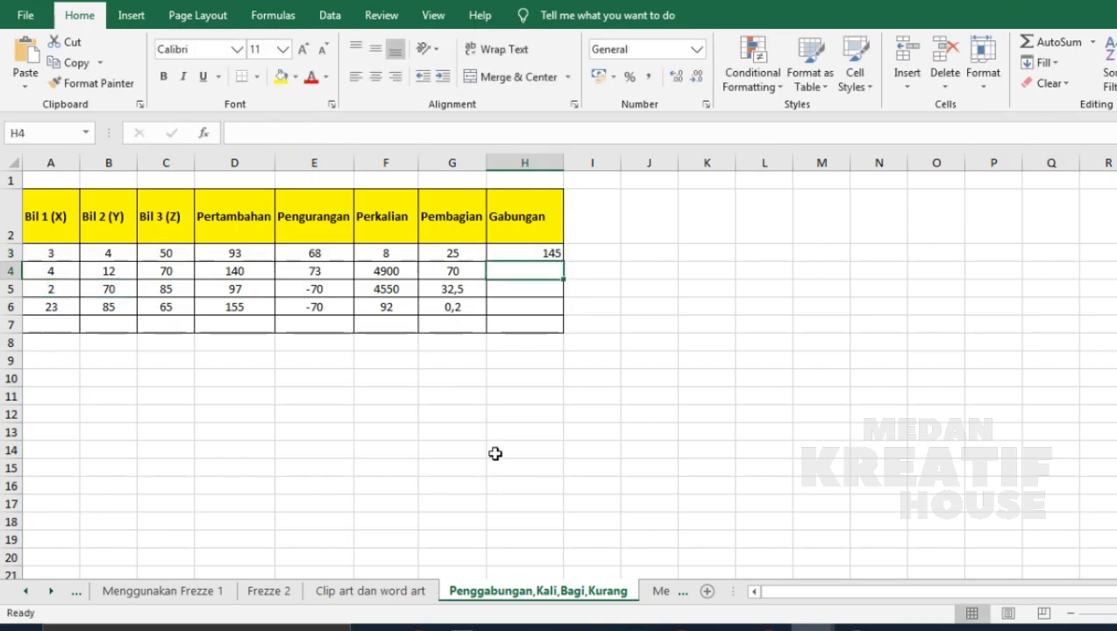
{"action": "left_click", "coordinate": [520, 253]}
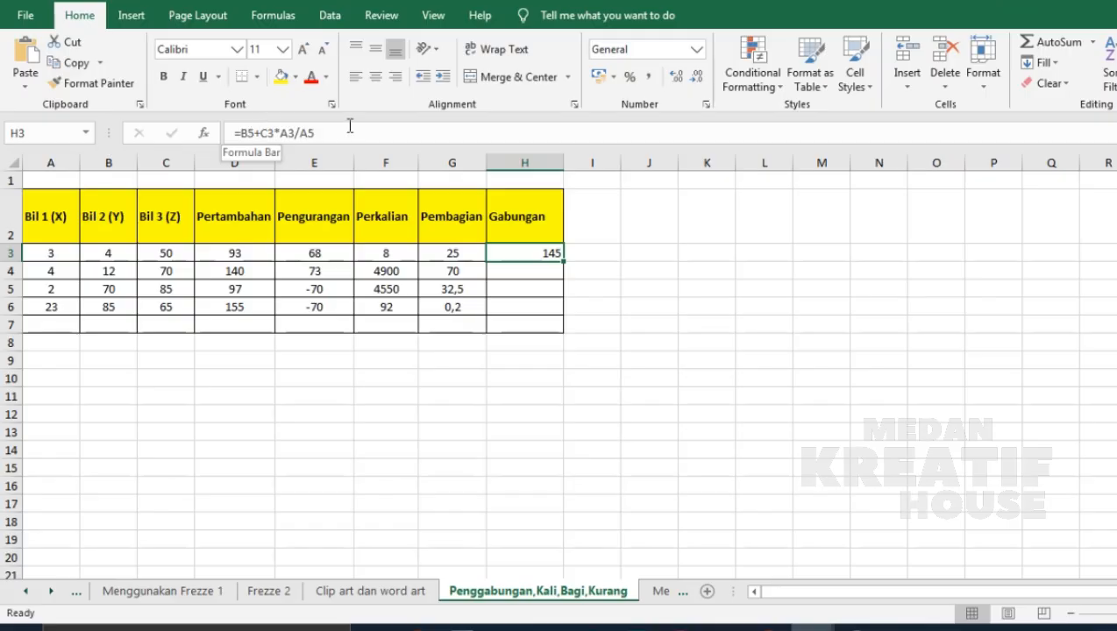
Enter the combined formula =D6-B4*A5/A3 in cell H4 of the Gabungan column and review it
{"action": "left_click", "coordinate": [543, 270]}
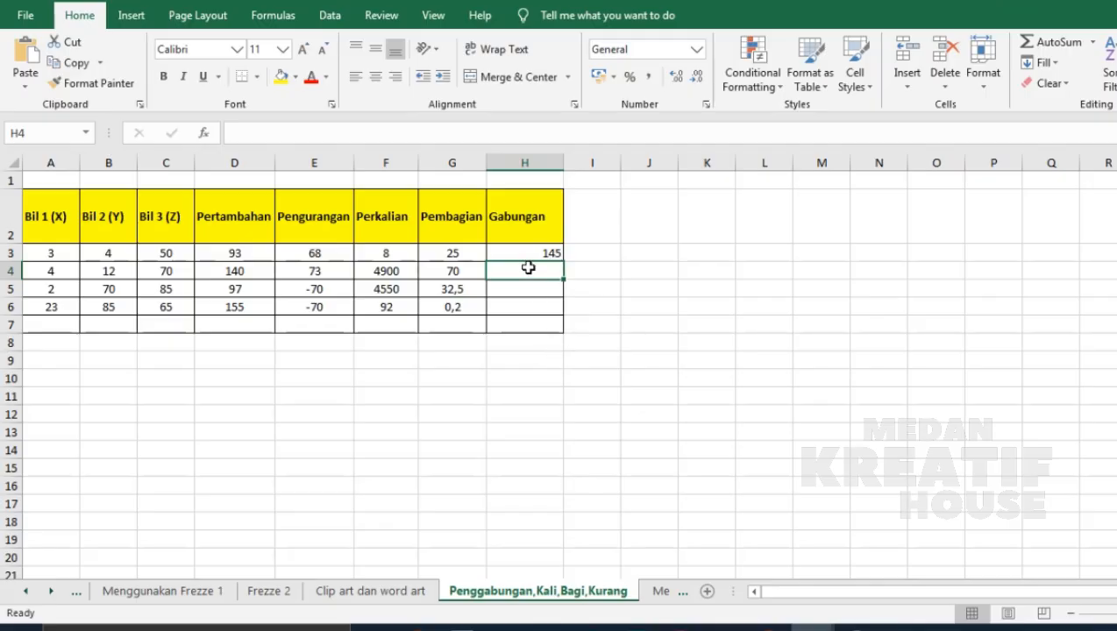
{"action": "type", "text": "="}
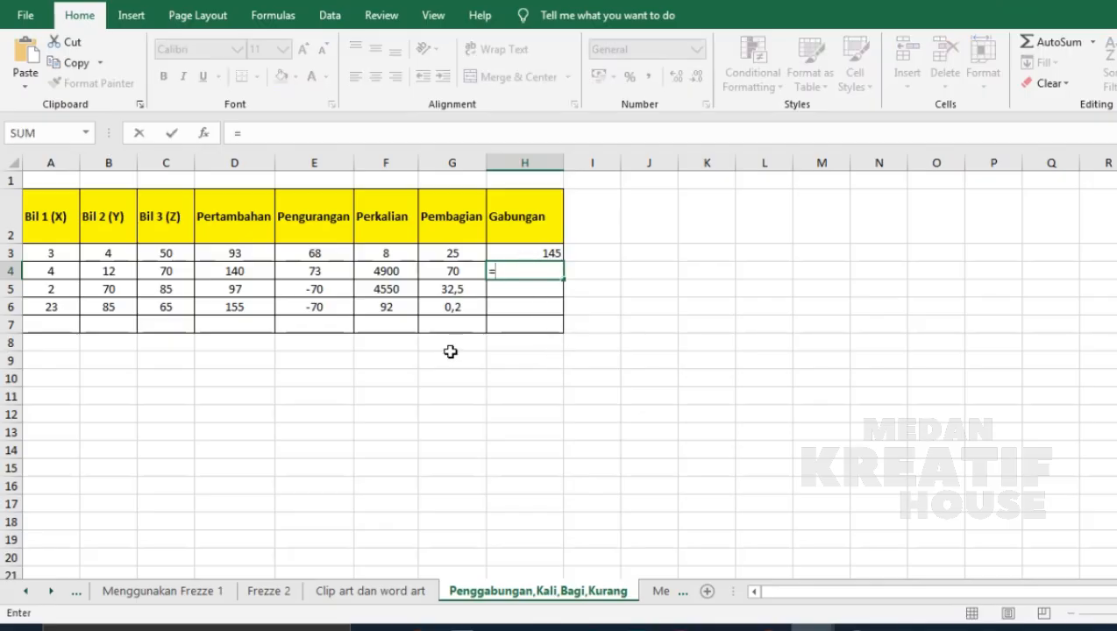
{"action": "left_click", "coordinate": [229, 308]}
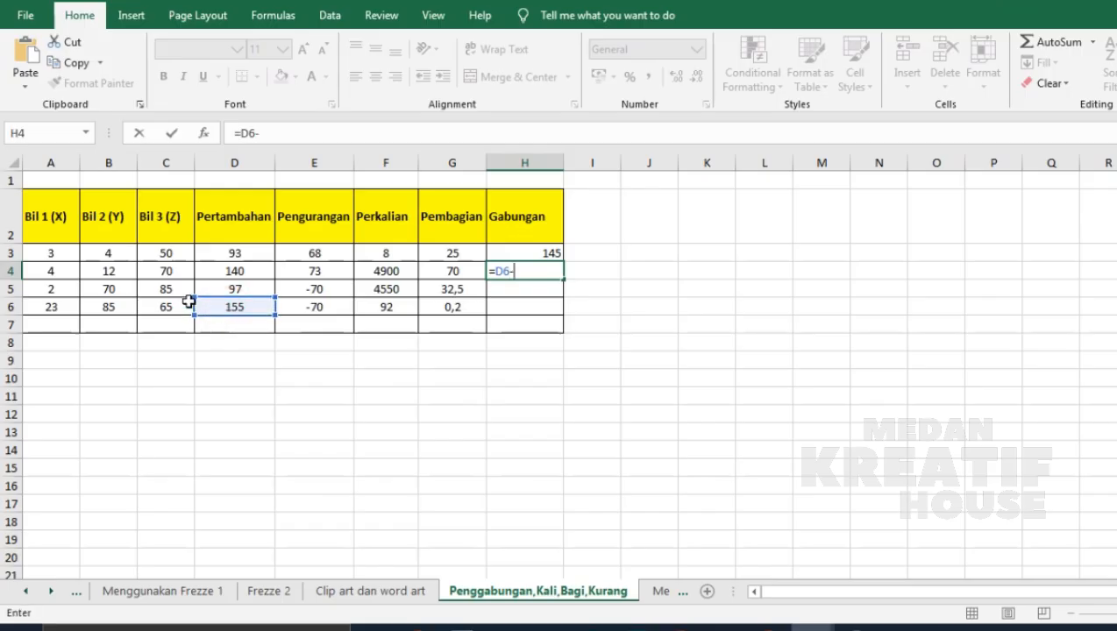
{"action": "type", "text": "-"}
{"action": "left_click", "coordinate": [115, 271]}
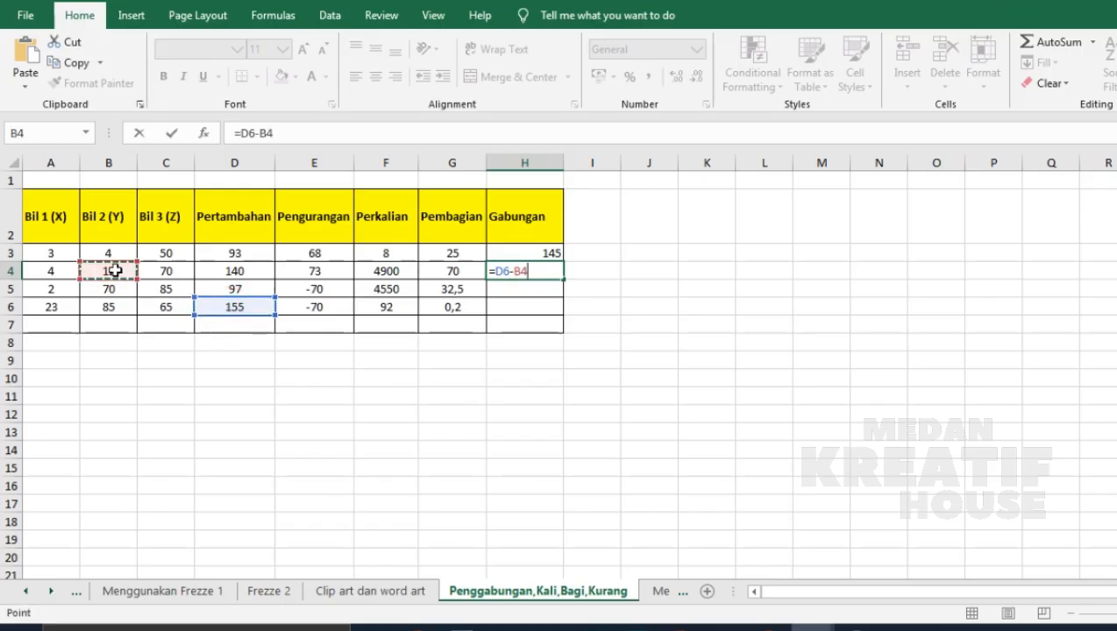
{"action": "type", "text": "*"}
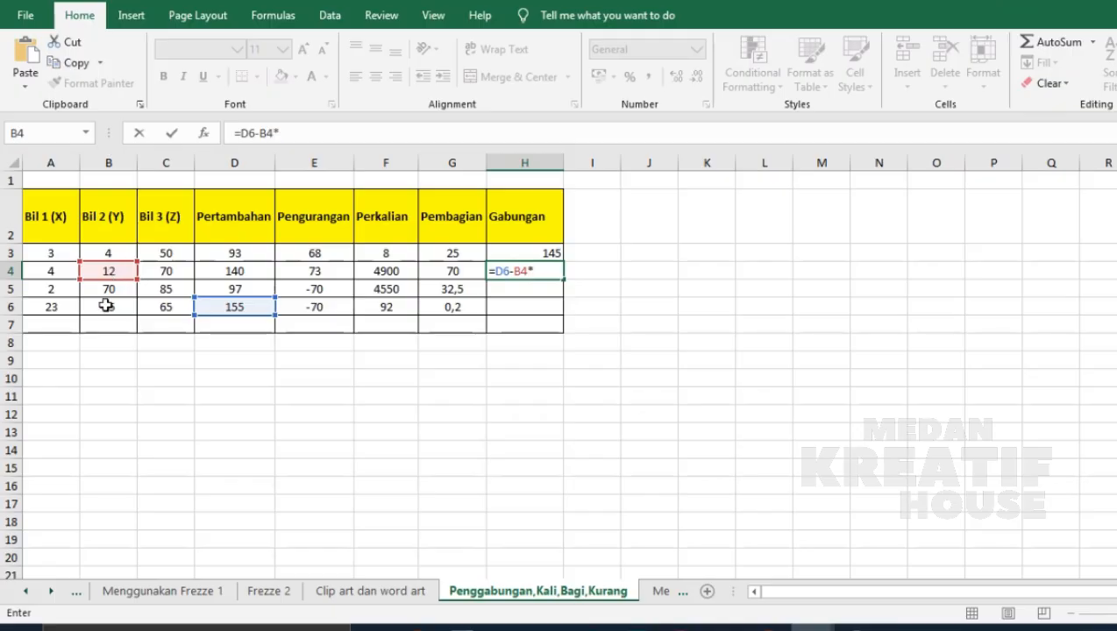
{"action": "left_click", "coordinate": [53, 289]}
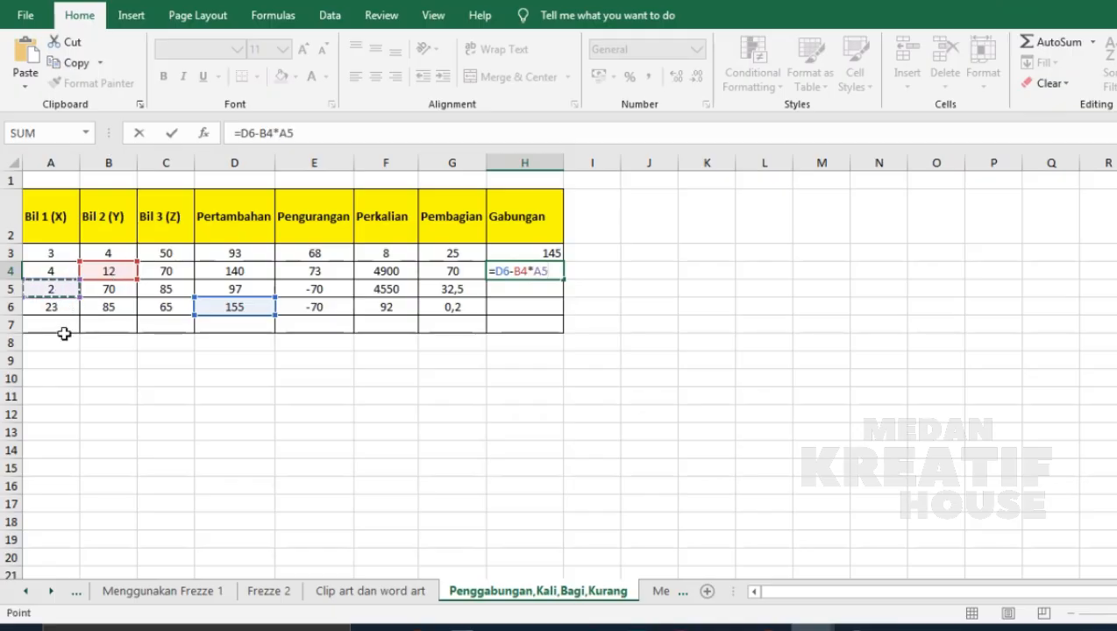
{"action": "type", "text": "/"}
{"action": "left_click", "coordinate": [54, 252]}
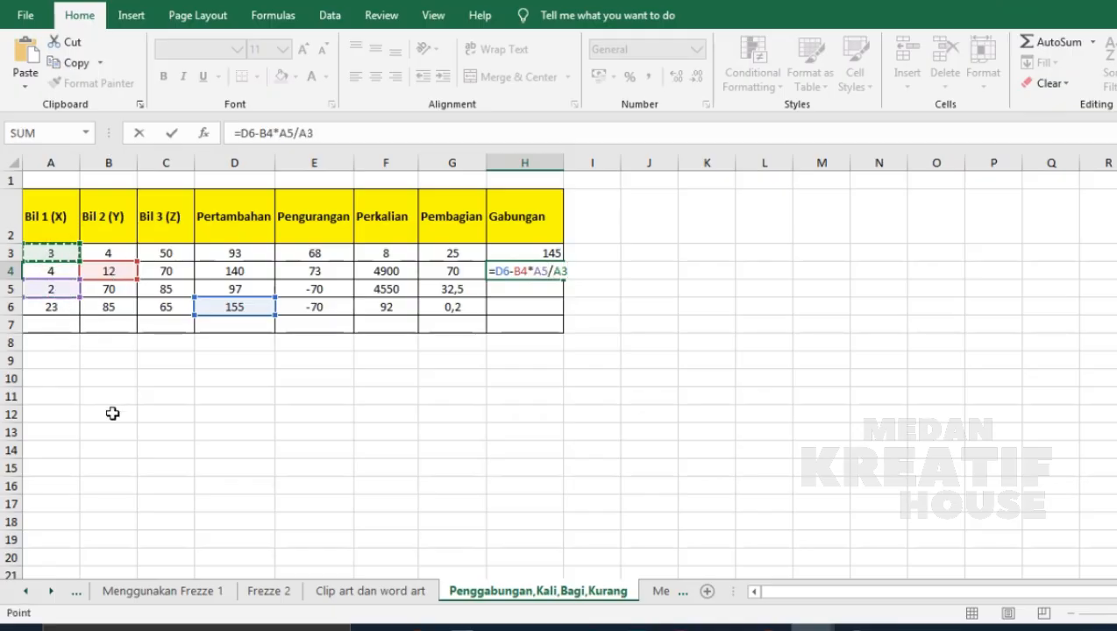
{"action": "key", "text": "Return"}
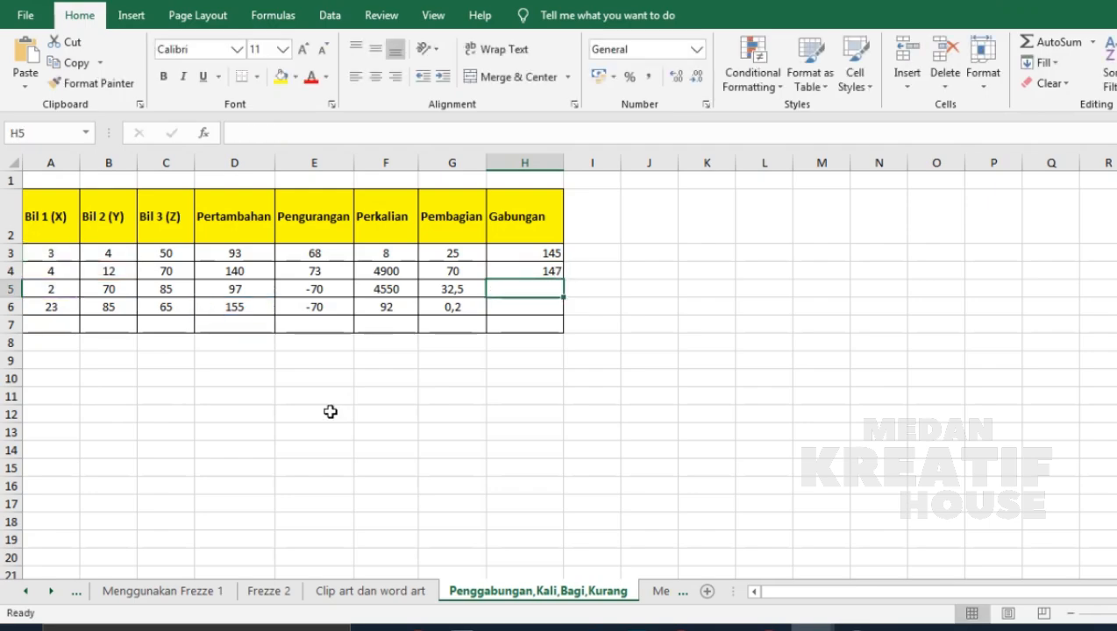
{"action": "left_click", "coordinate": [469, 394]}
{"action": "left_click", "coordinate": [534, 266]}
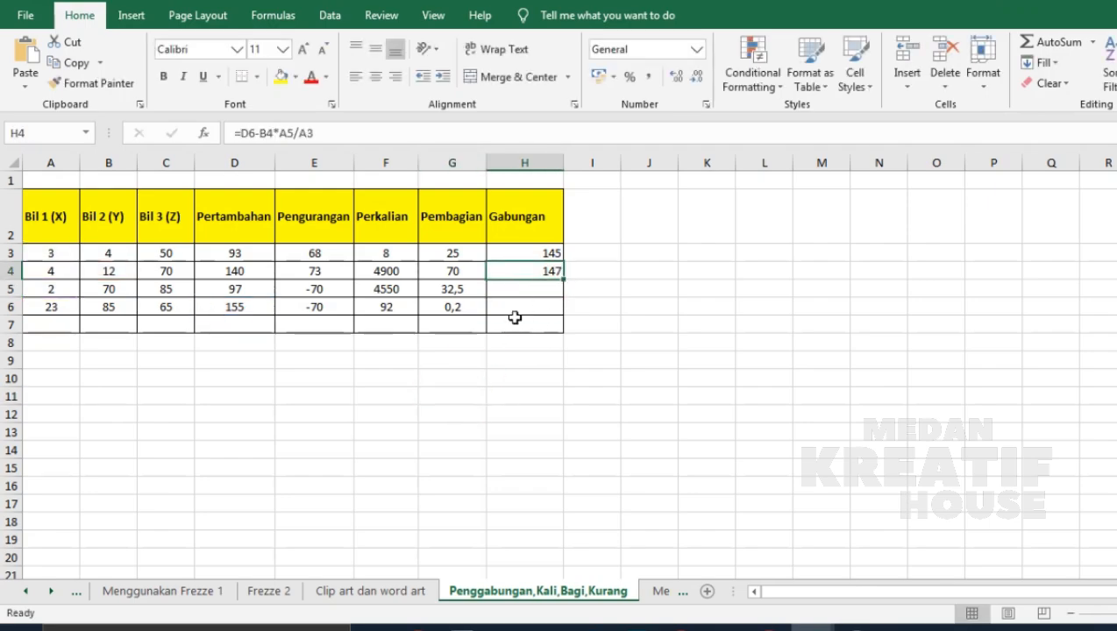
{"action": "left_click", "coordinate": [556, 372]}
{"action": "left_click", "coordinate": [543, 289]}
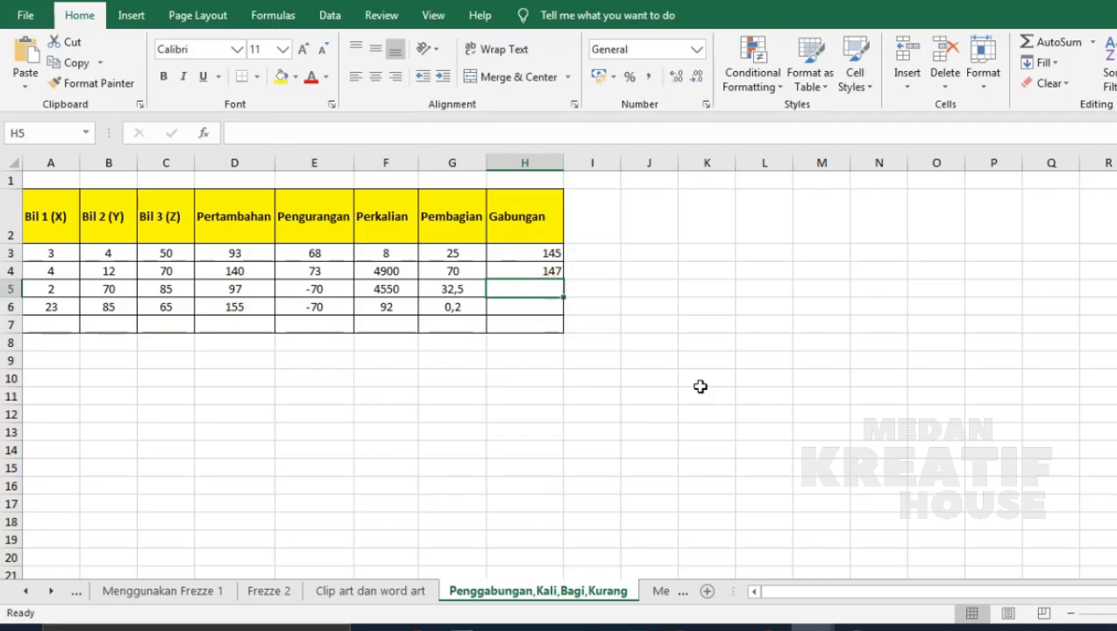